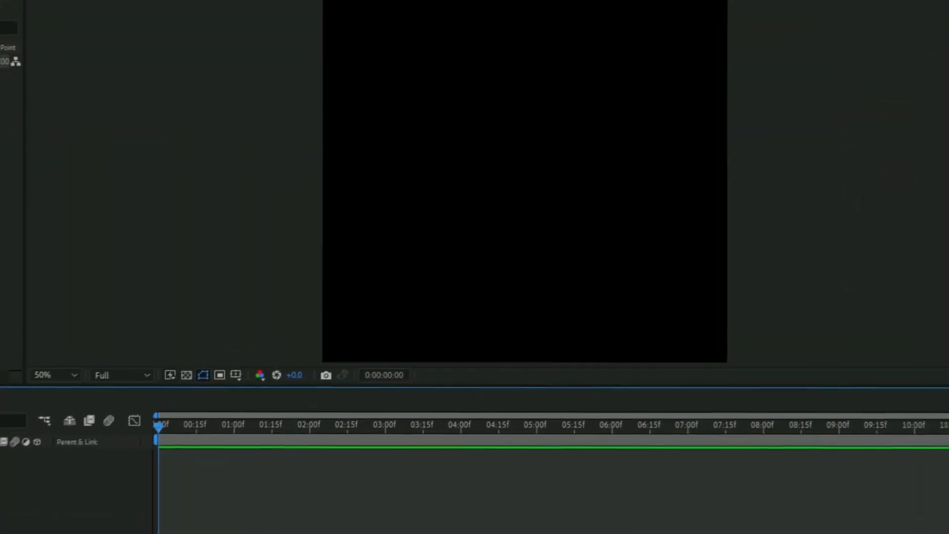
Import the JPG photo into the composition's timeline and split its layer at 0:00:08:24
{"action": "key", "text": "ctrl+i"}
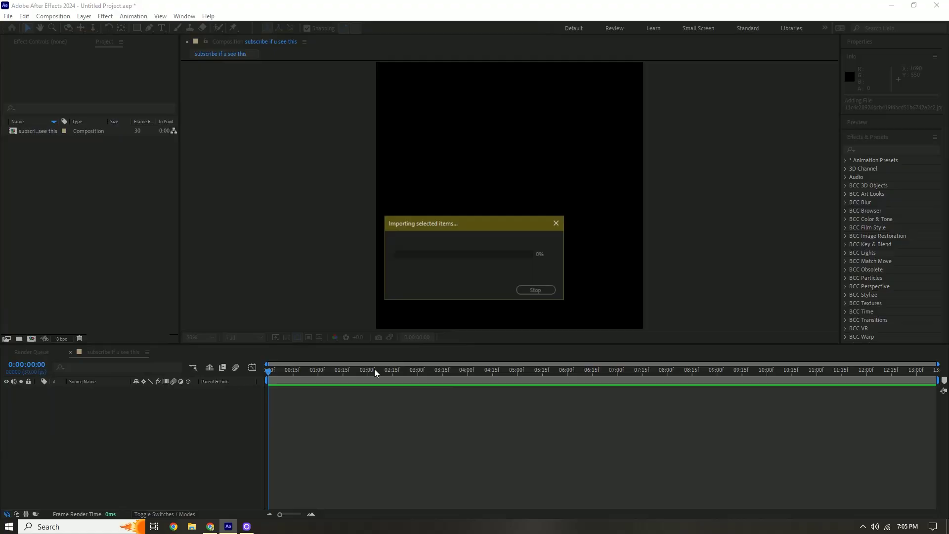
{"action": "left_click_drag", "start_coordinate": [21, 137], "coordinate": [74, 406]}
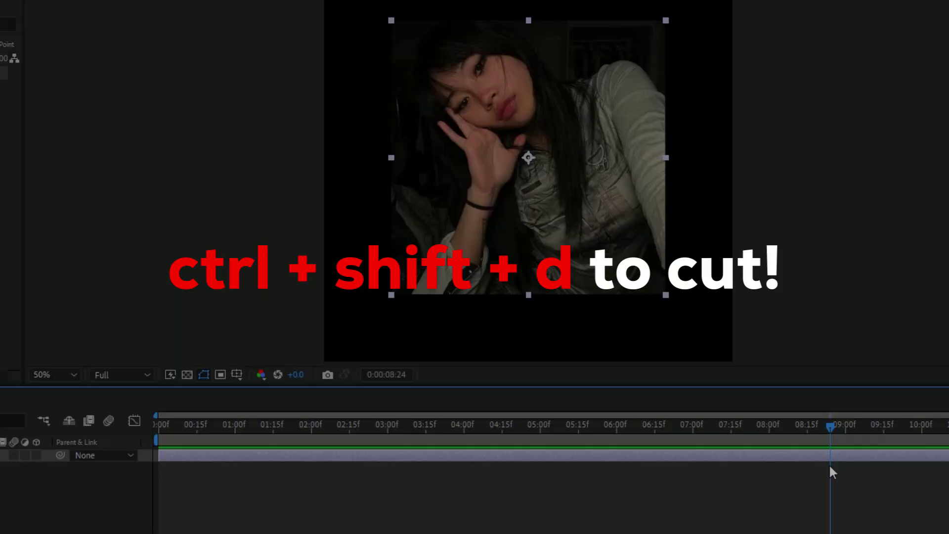
{"action": "key", "text": "ctrl+shift+d"}
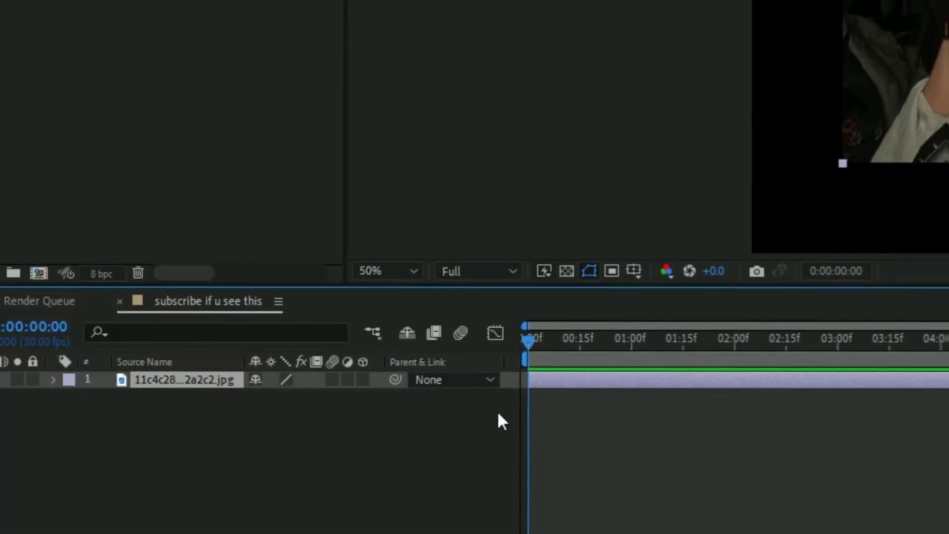
Scale the photo layer to 150% and pre-compose it with all attributes moved into the new composition
{"action": "key", "text": "s"}
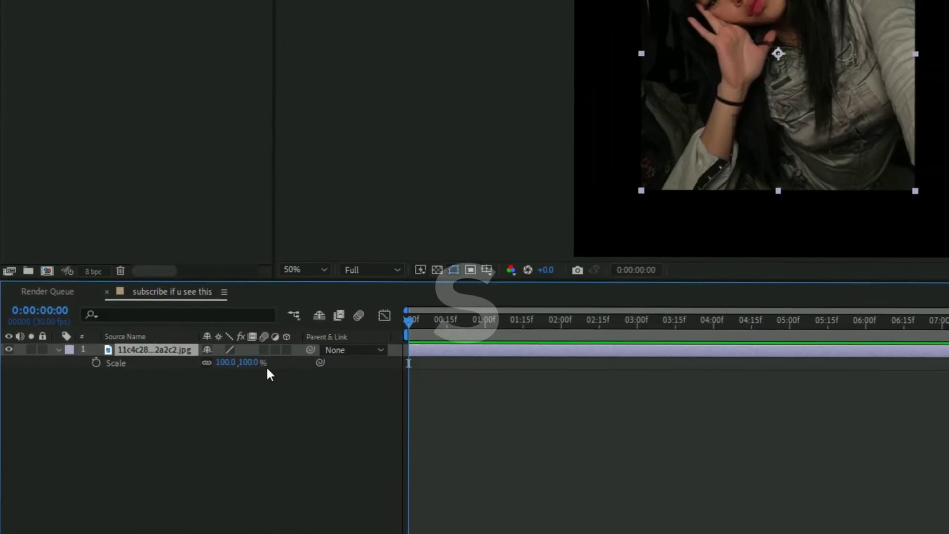
{"action": "left_click_drag", "start_coordinate": [247, 363], "coordinate": [270, 352]}
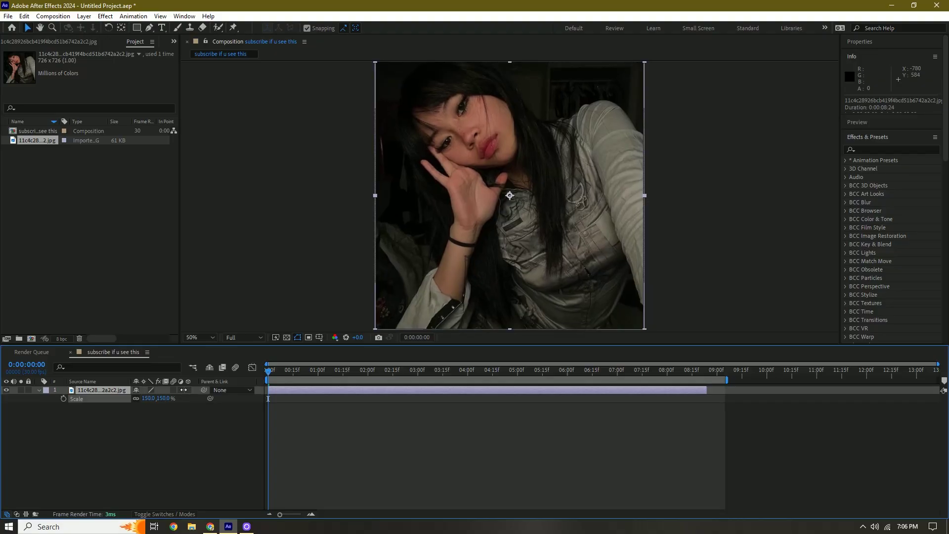
{"action": "right_click", "coordinate": [113, 393]}
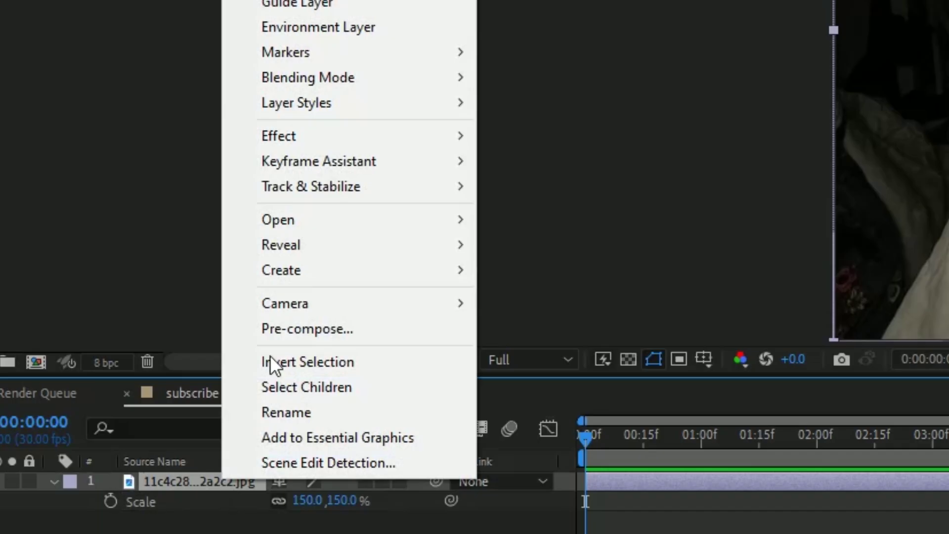
{"action": "left_click", "coordinate": [292, 329]}
{"action": "left_click", "coordinate": [538, 475]}
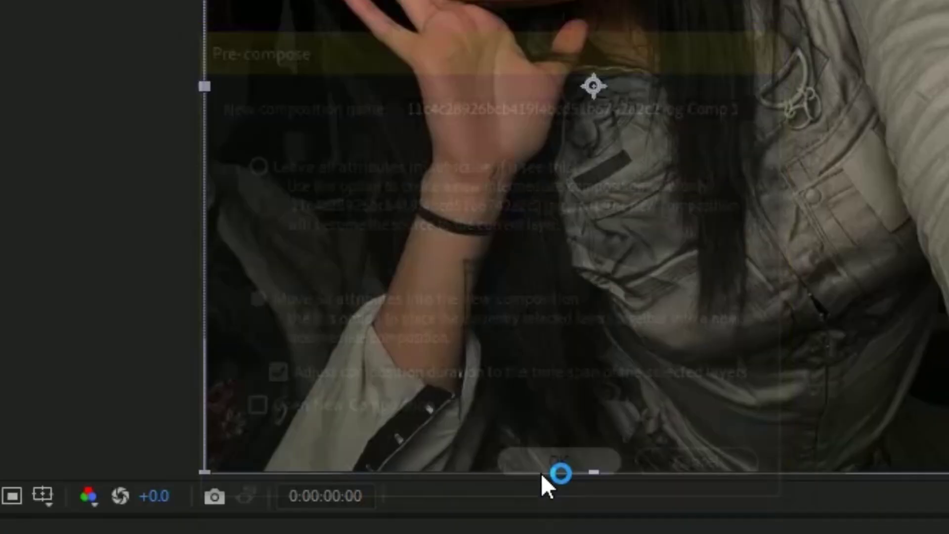
Show the Proportional Grid and draw a rectangular mask covering the upper half of the top layer
{"action": "left_click", "coordinate": [322, 328]}
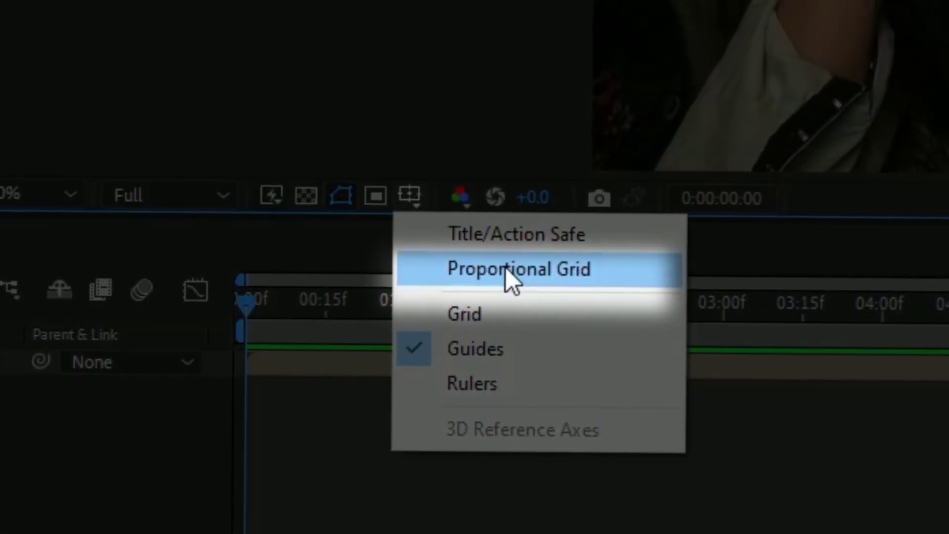
{"action": "left_click", "coordinate": [490, 279]}
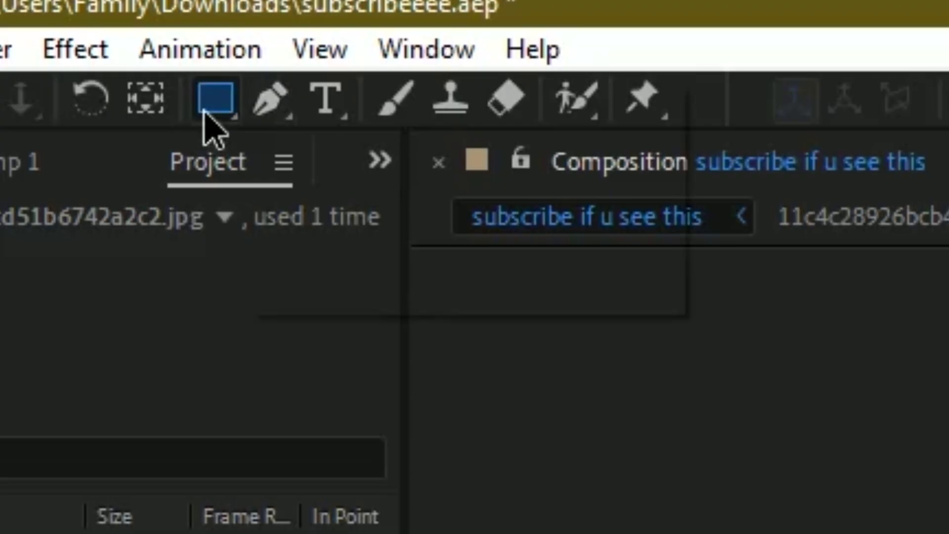
{"action": "left_click", "coordinate": [137, 29]}
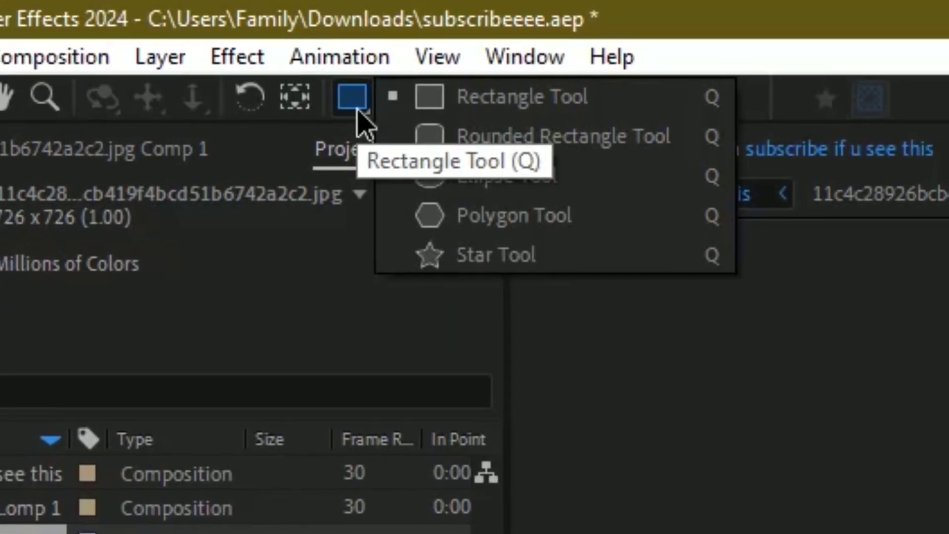
{"action": "left_click", "coordinate": [423, 107]}
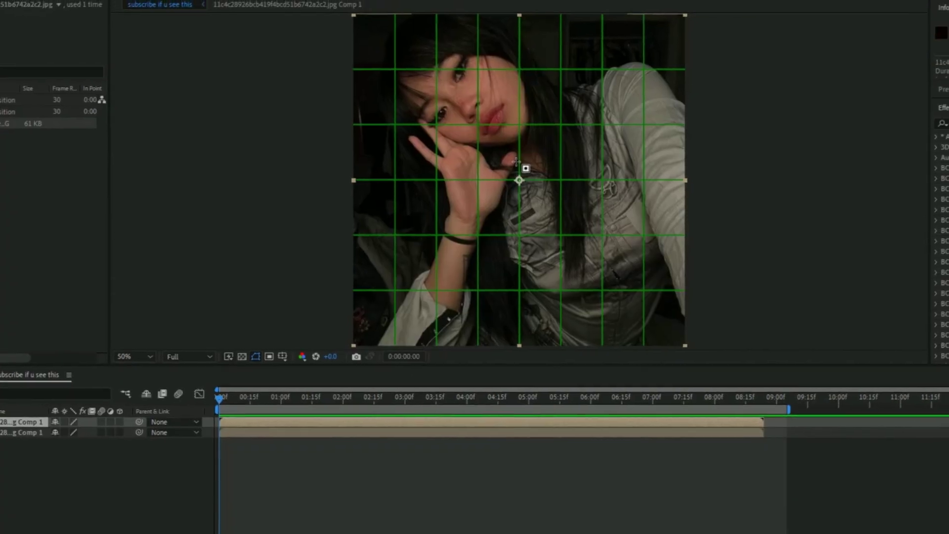
{"action": "scroll", "coordinate": [512, 162], "scroll_direction": "down", "scroll_amount": 2}
{"action": "mouse_move", "coordinate": [394, 75]}
{"action": "left_mouse_down"}
{"action": "mouse_move", "coordinate": [514, 131]}
{"action": "mouse_move", "coordinate": [608, 198]}
{"action": "mouse_move", "coordinate": [662, 202]}
{"action": "mouse_move", "coordinate": [625, 186]}
{"action": "left_mouse_up"}
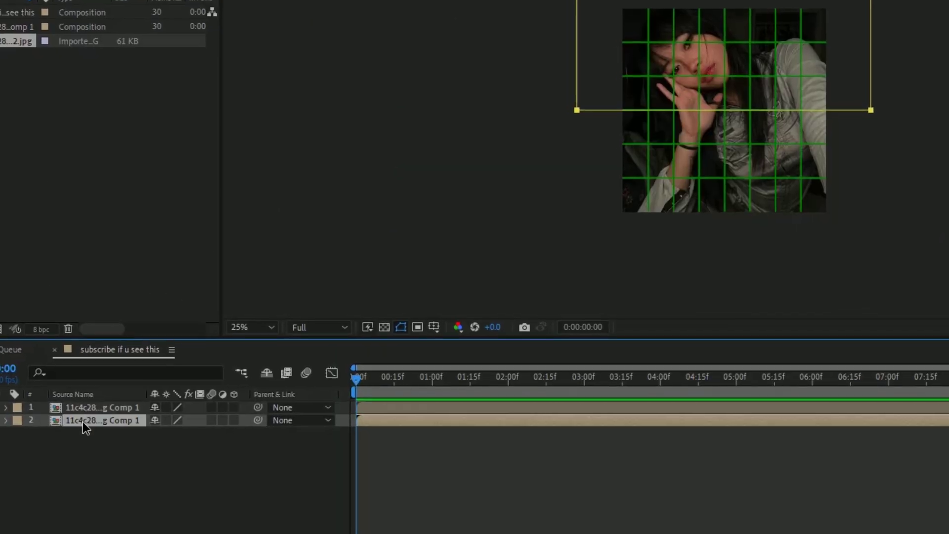
Delete the unmasked lower layer and duplicate the masked upper-half layer
{"action": "left_click", "coordinate": [74, 416]}
{"action": "key", "text": "Delete"}
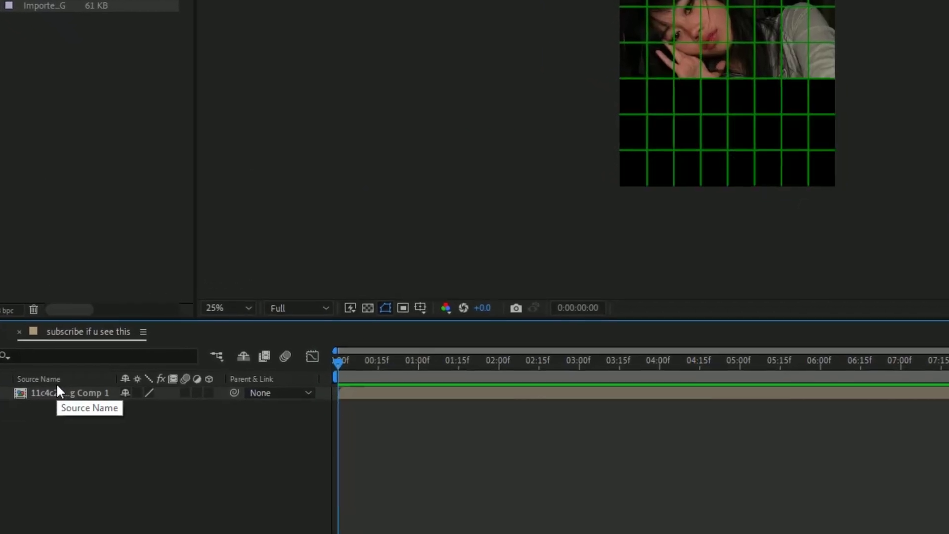
{"action": "key", "text": "ctrl+d"}
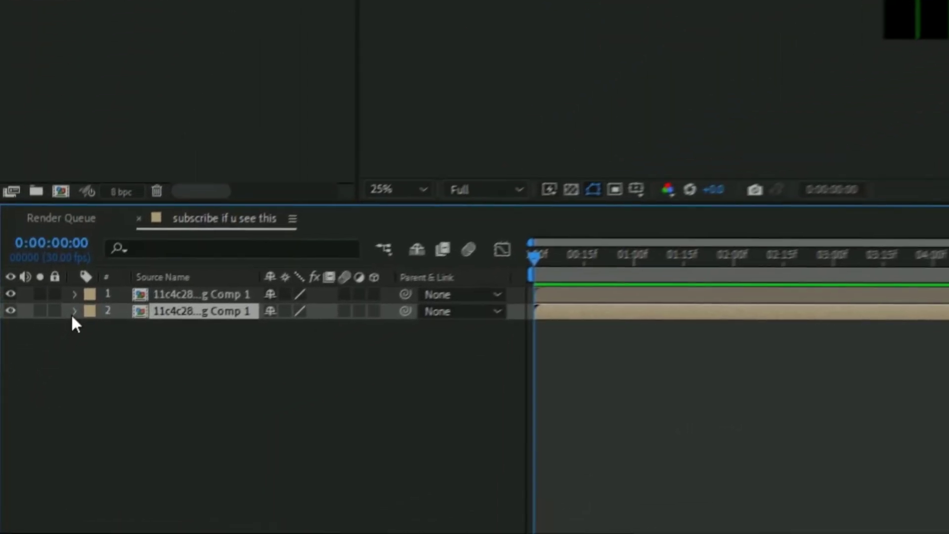
Invert Mask 1 on the lower layer and turn off the Proportional Grid
{"action": "left_click", "coordinate": [75, 311]}
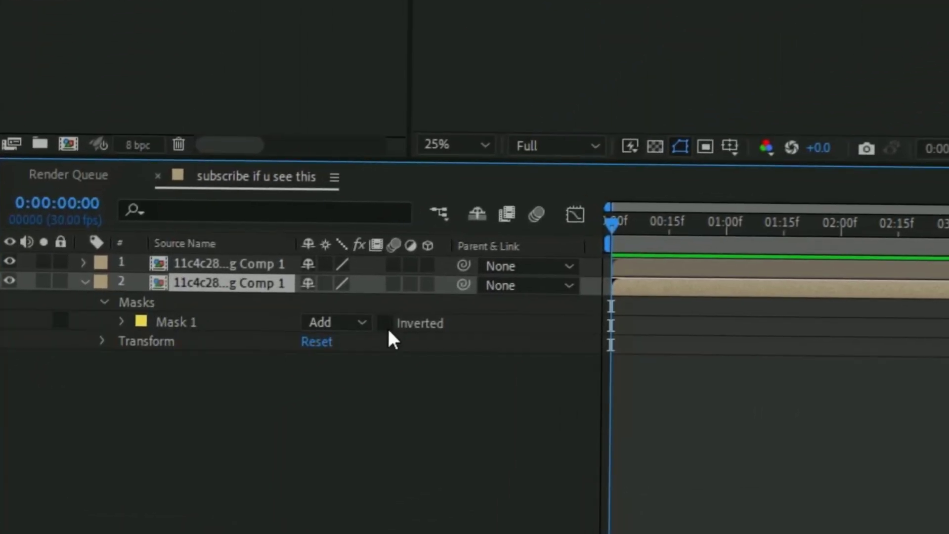
{"action": "left_click", "coordinate": [339, 345]}
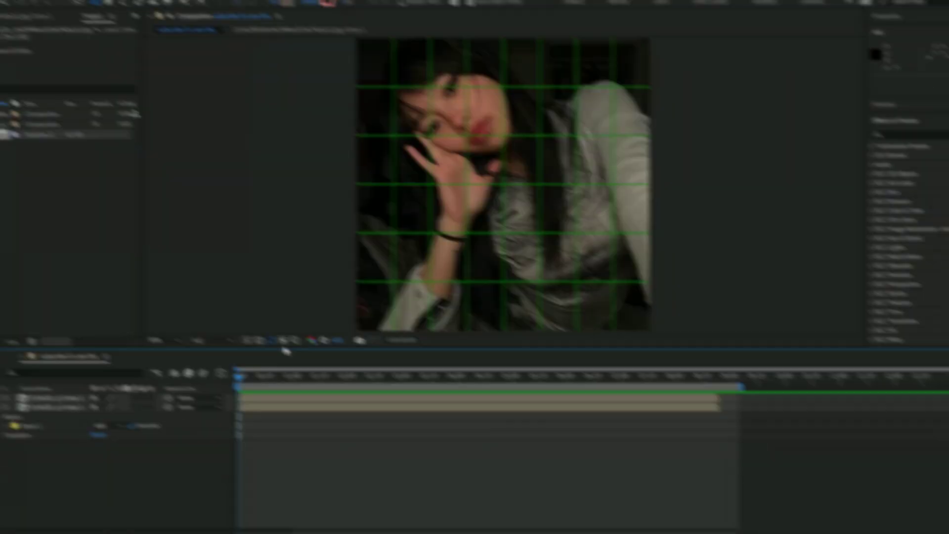
{"action": "left_click", "coordinate": [296, 340]}
{"action": "left_click", "coordinate": [326, 367]}
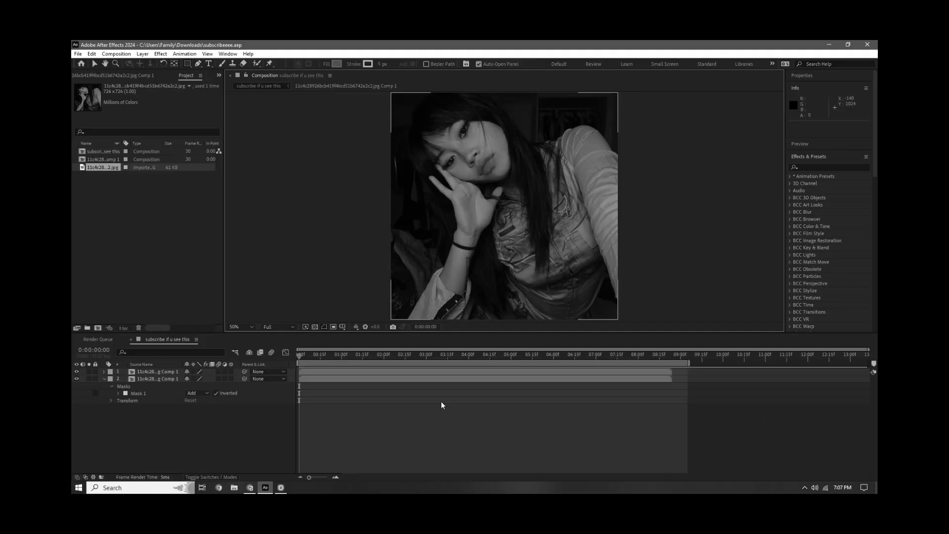
Make the top layer 3D and switch the composition view to Custom View 1
{"action": "left_click", "coordinate": [509, 372]}
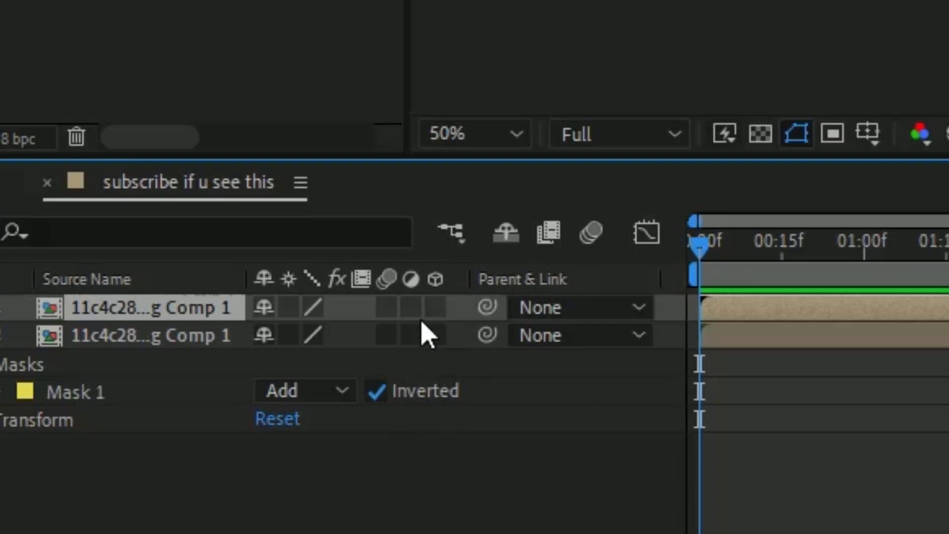
{"action": "left_click", "coordinate": [435, 307]}
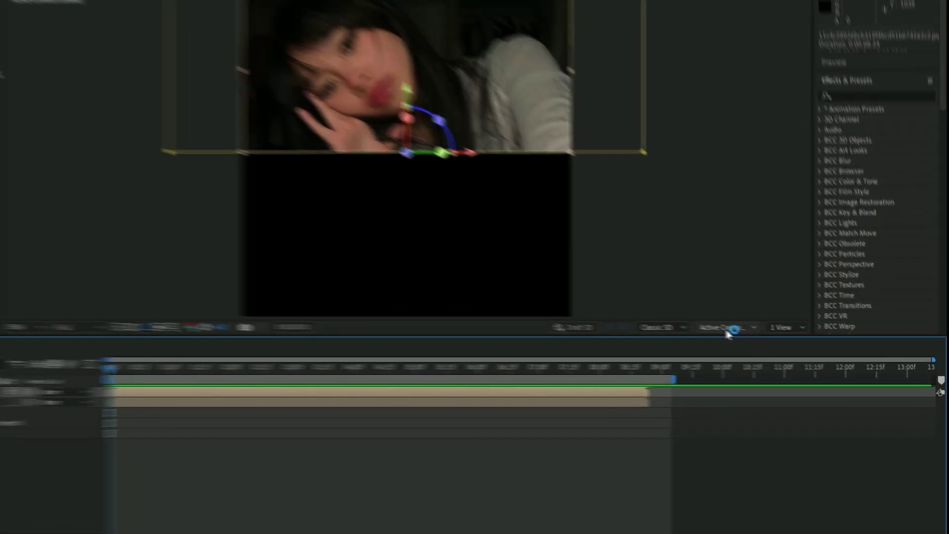
{"action": "left_click", "coordinate": [942, 355]}
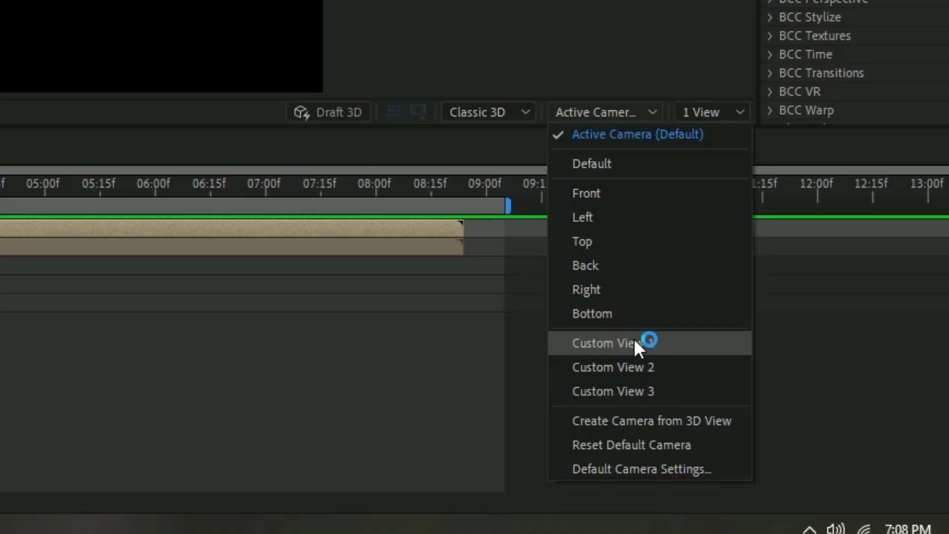
{"action": "left_click", "coordinate": [640, 513]}
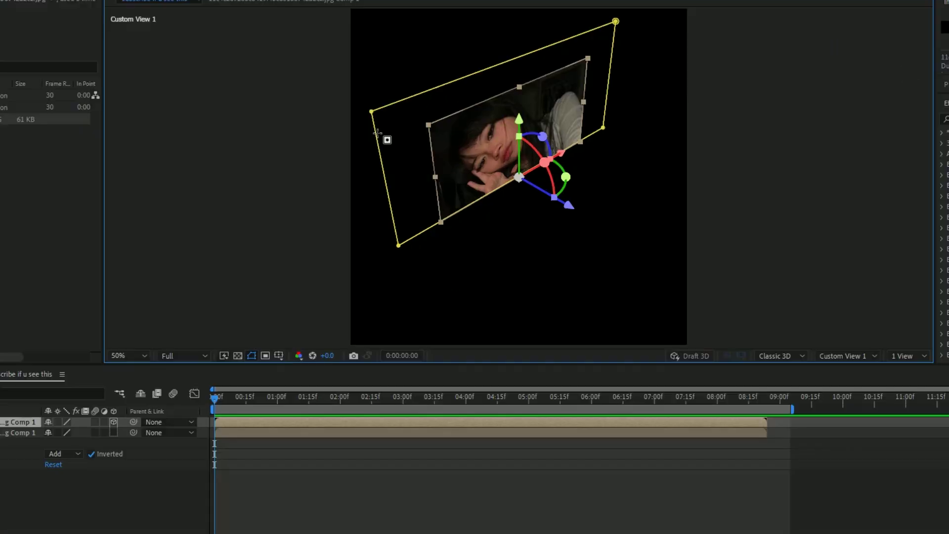
Duplicate the 3D upper-half layer three times and give the bottom layer a Brown label
{"action": "key", "text": "ctrl+d"}
{"action": "key", "text": "ctrl+d"}
{"action": "key", "text": "ctrl+d"}
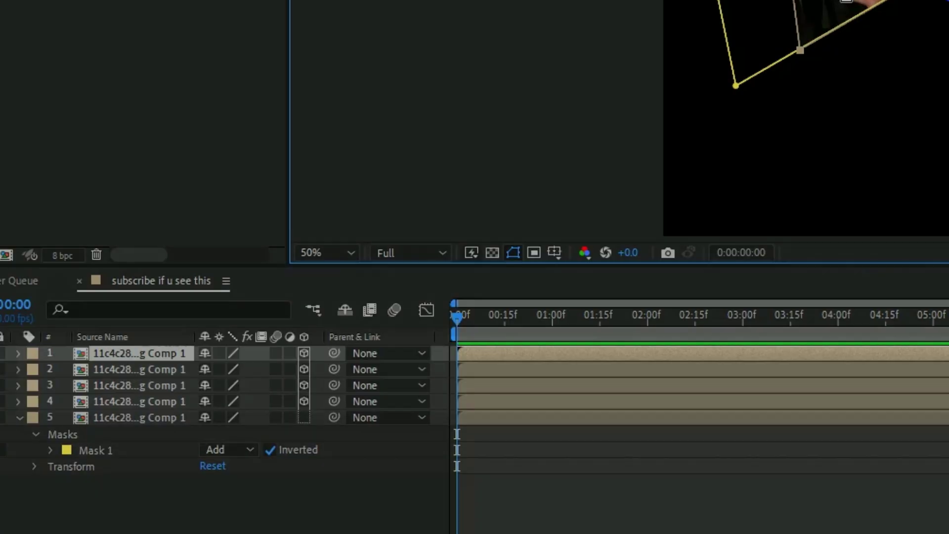
{"action": "left_click", "coordinate": [31, 420]}
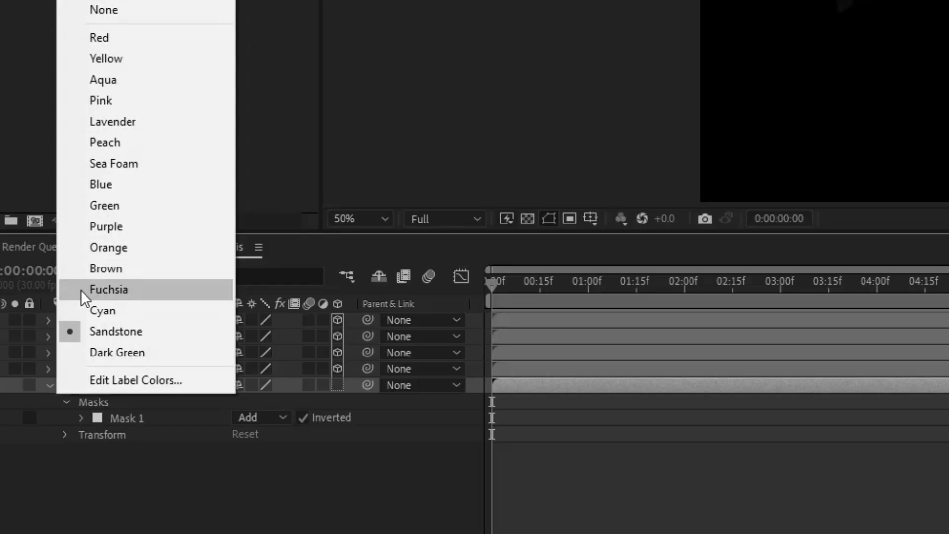
{"action": "left_click", "coordinate": [84, 303]}
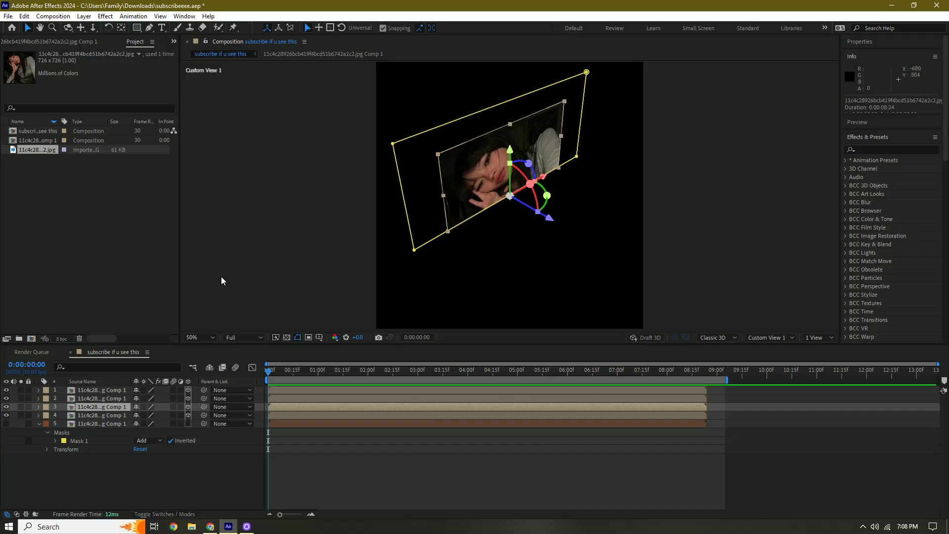
Rotate the third layer about the Y axis and snap it to the front panel's left edge, using Snapping
{"action": "key", "text": "r"}
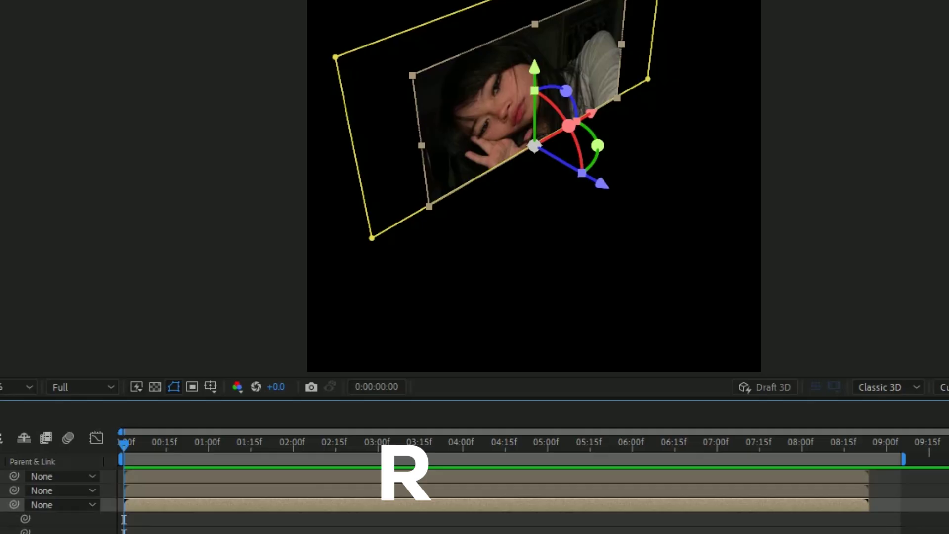
{"action": "left_click_drag", "start_coordinate": [1, 533], "coordinate": [54, 533]}
{"action": "left_click_drag", "start_coordinate": [618, 175], "coordinate": [411, 197]}
{"action": "left_click_drag", "start_coordinate": [454, 155], "coordinate": [379, 156]}
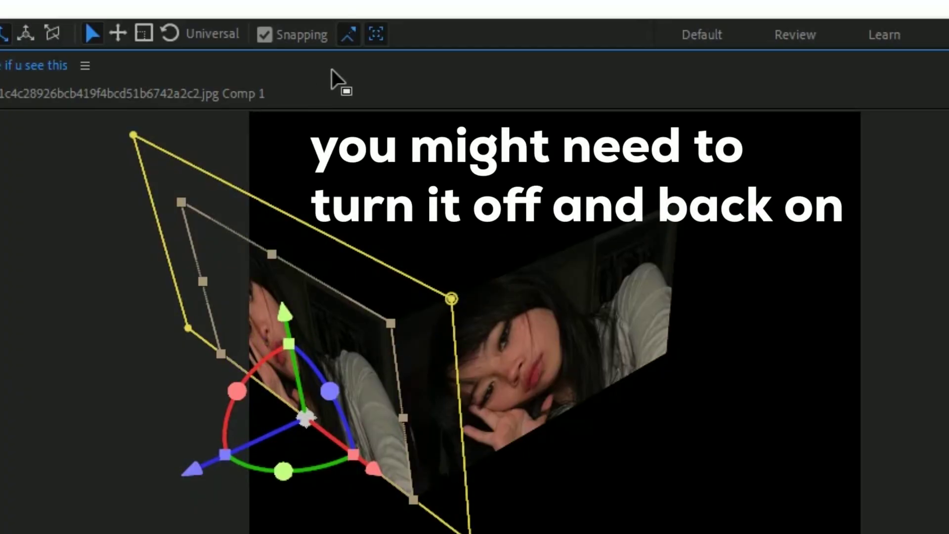
{"action": "left_click", "coordinate": [264, 35]}
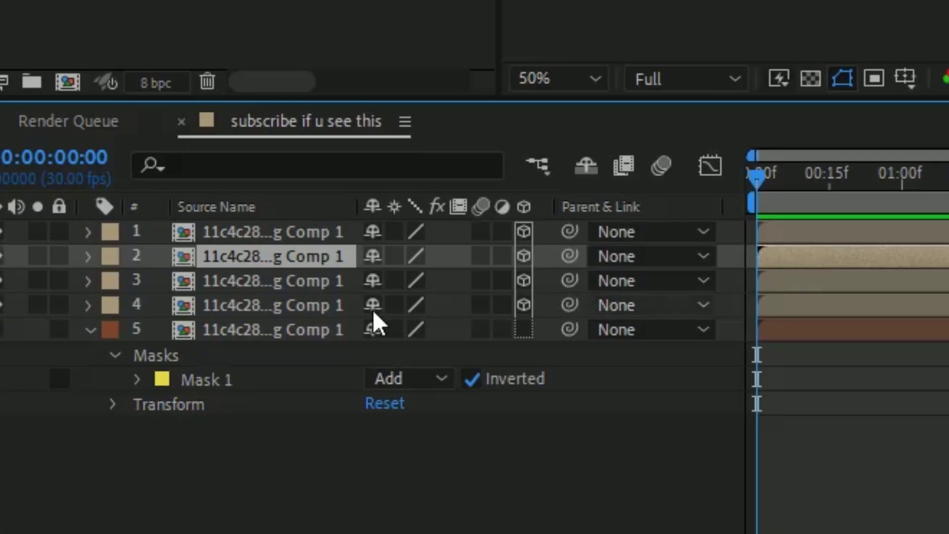
Set the second layer's Y Rotation to -90° and move the top layer back to form the box's rear side
{"action": "key", "text": "r"}
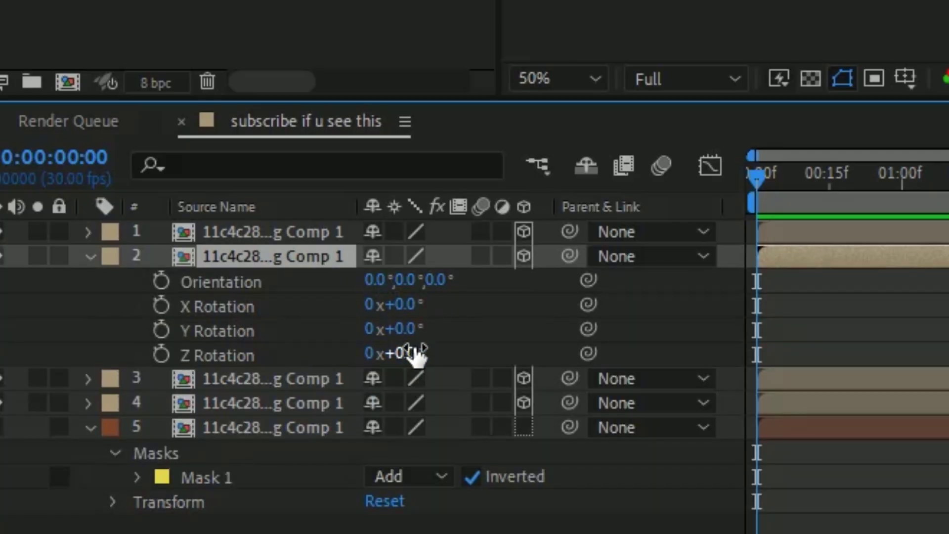
{"action": "left_click_drag", "start_coordinate": [580, 333], "coordinate": [411, 344]}
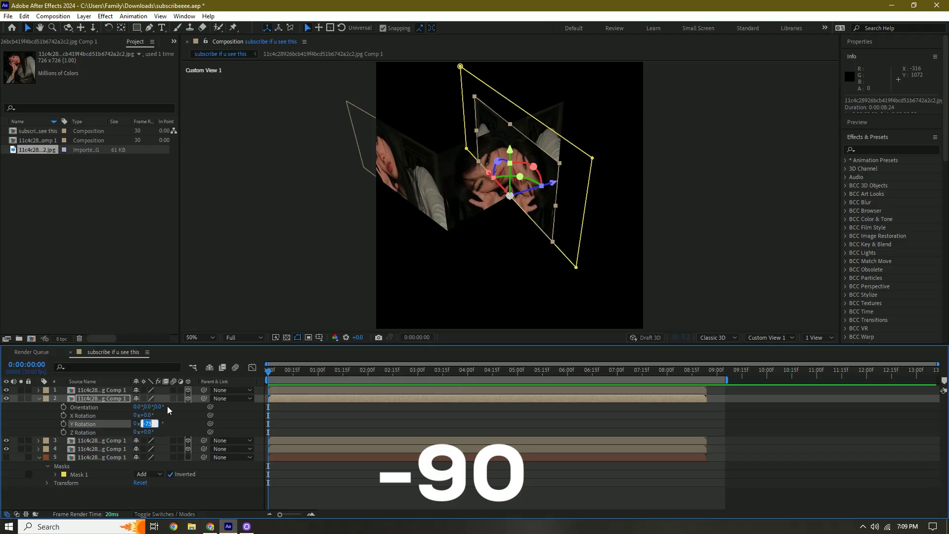
{"action": "type", "text": "-90"}
{"action": "key", "text": "Return"}
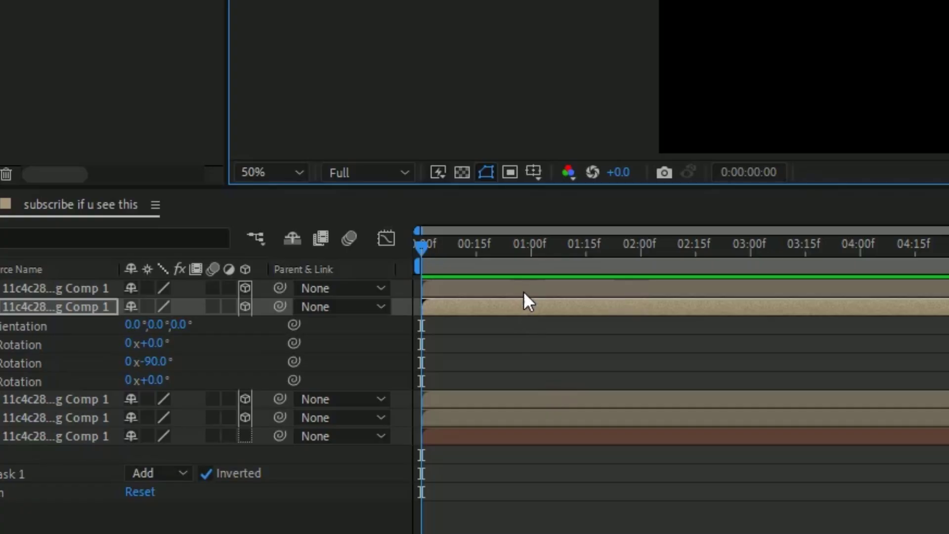
{"action": "left_click", "coordinate": [522, 284]}
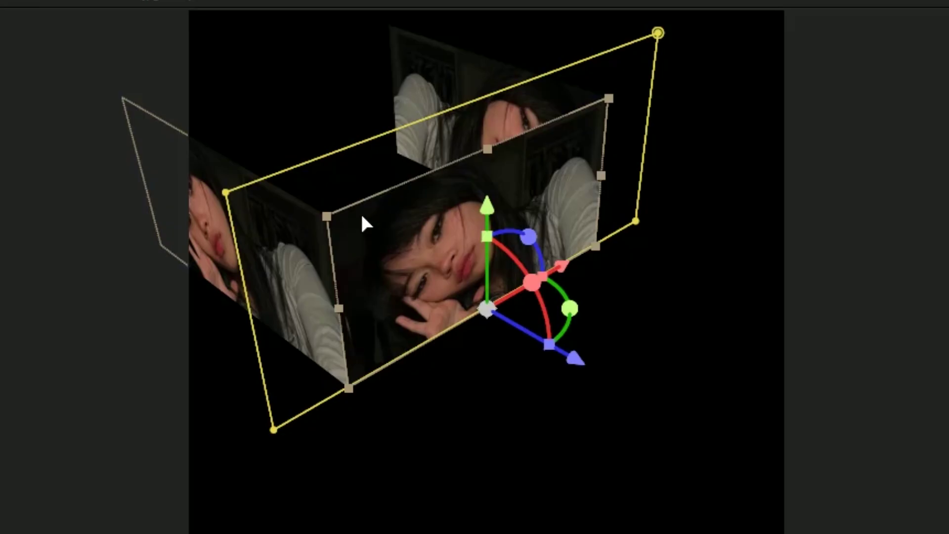
{"action": "left_click_drag", "start_coordinate": [362, 217], "coordinate": [224, 121]}
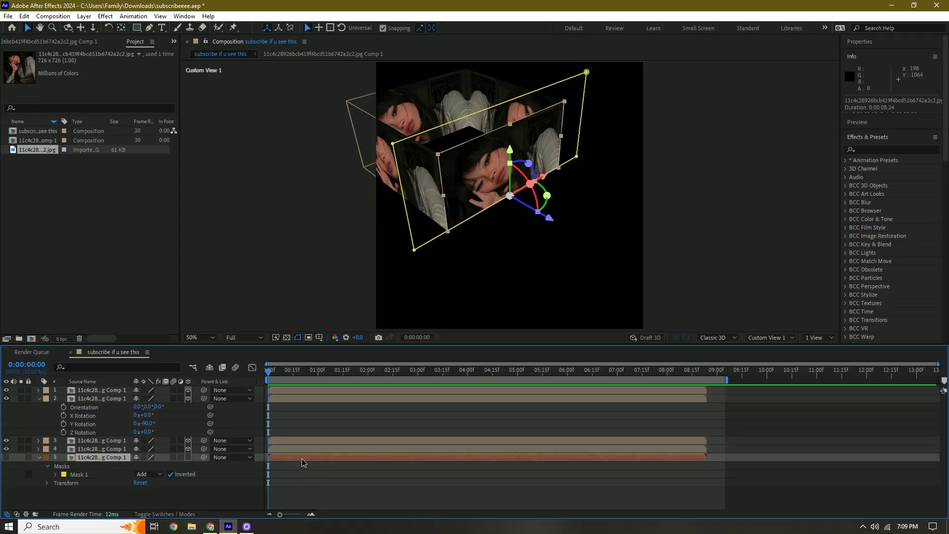
Duplicate the brown-labelled lower-half layer and select Mask 1 on the bottom copy
{"action": "left_click", "coordinate": [302, 458]}
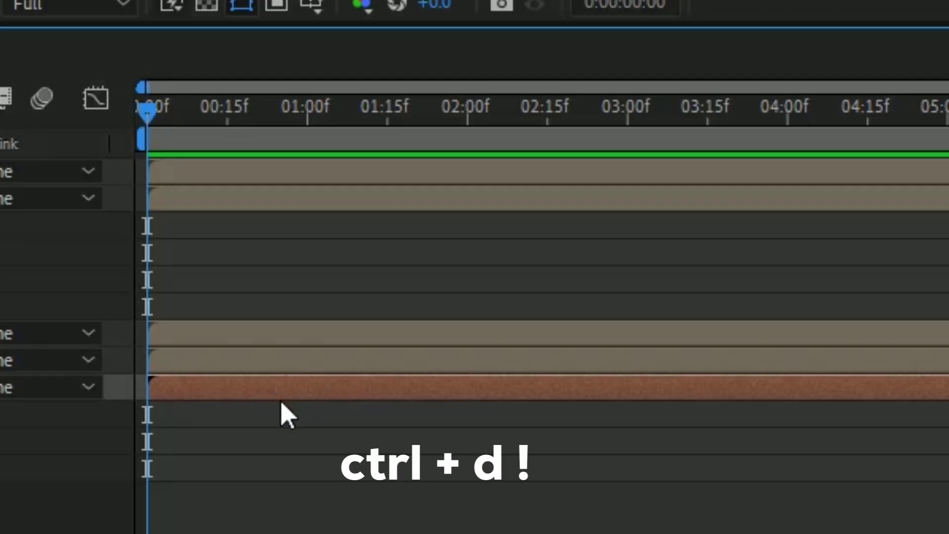
{"action": "key", "text": "ctrl+d"}
{"action": "left_click", "coordinate": [324, 393]}
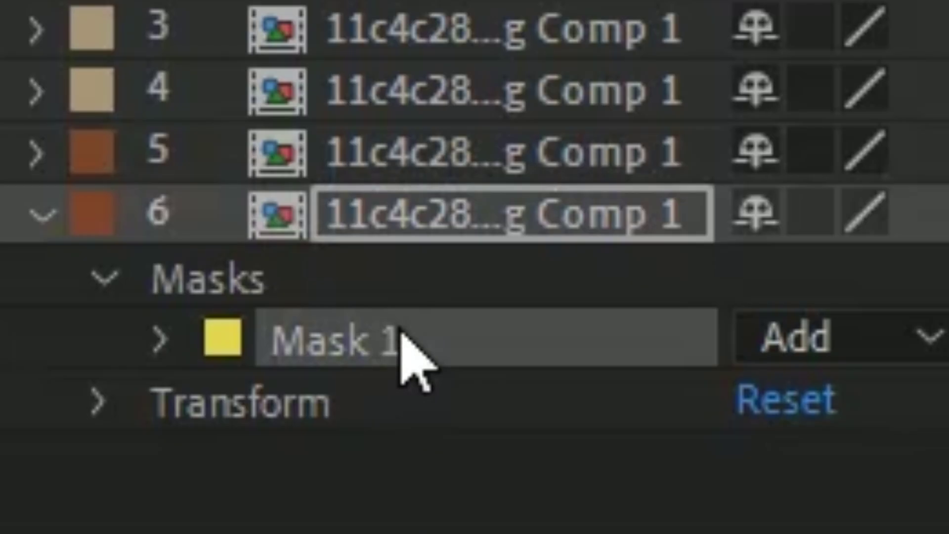
Delete the bottom copy's mask, show the layer in the Active Camera view, and move it to the top of the layer stack
{"action": "left_click", "coordinate": [479, 251]}
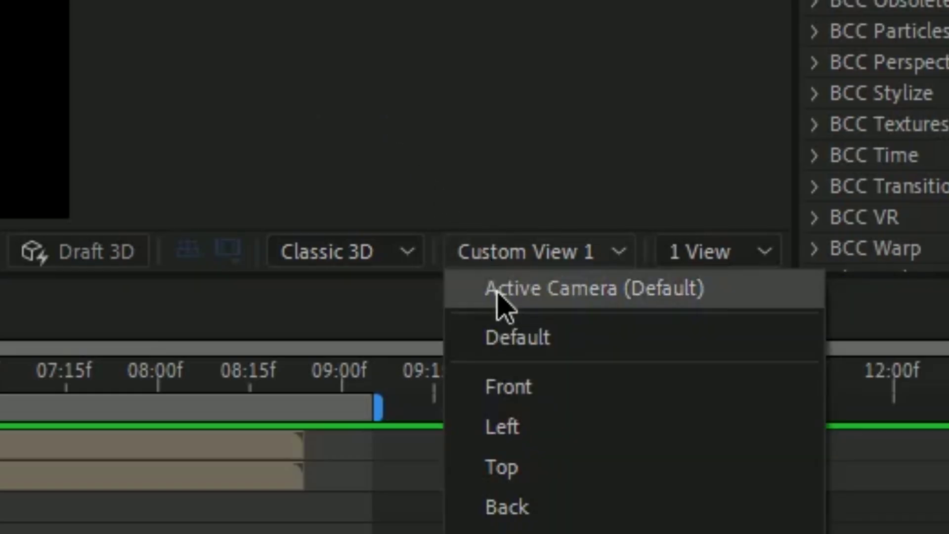
{"action": "left_click", "coordinate": [497, 291]}
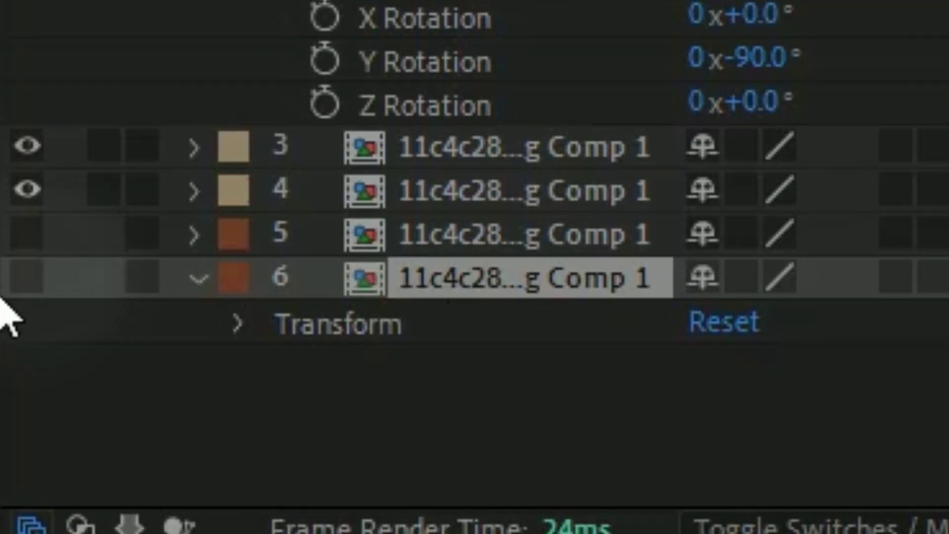
{"action": "left_click", "coordinate": [28, 277]}
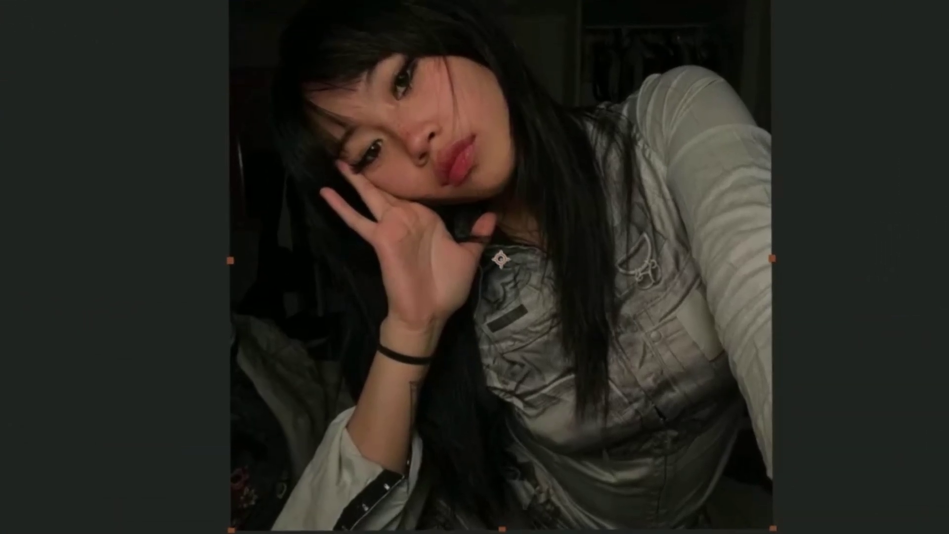
{"action": "left_click_drag", "start_coordinate": [195, 418], "coordinate": [190, 258]}
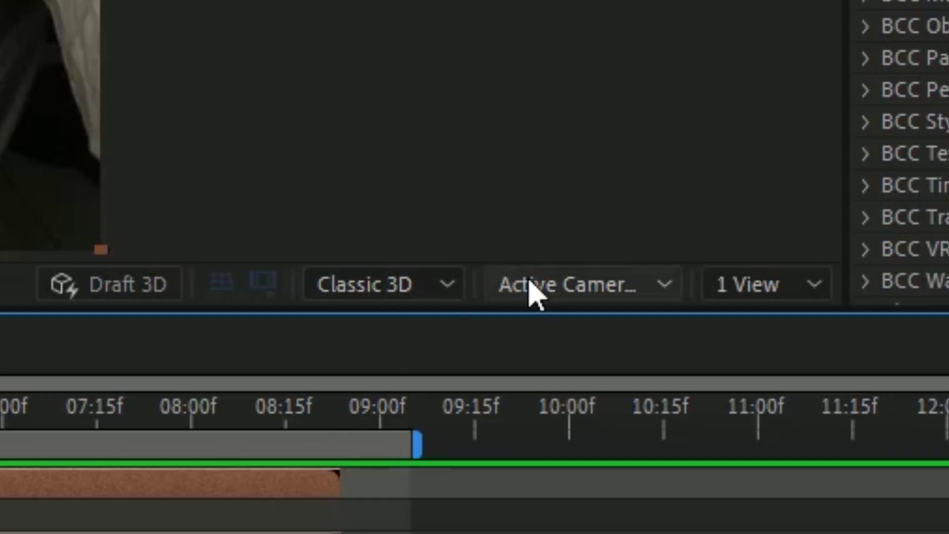
Switch to Custom View 1, make the top brown-labelled layer 3D, and set its X Rotation to 90°
{"action": "left_click", "coordinate": [534, 291]}
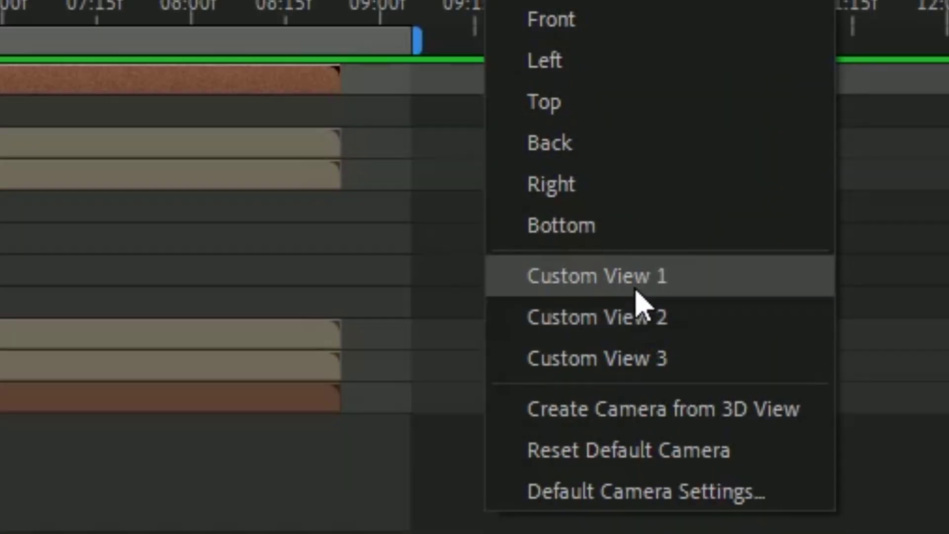
{"action": "left_click", "coordinate": [631, 293]}
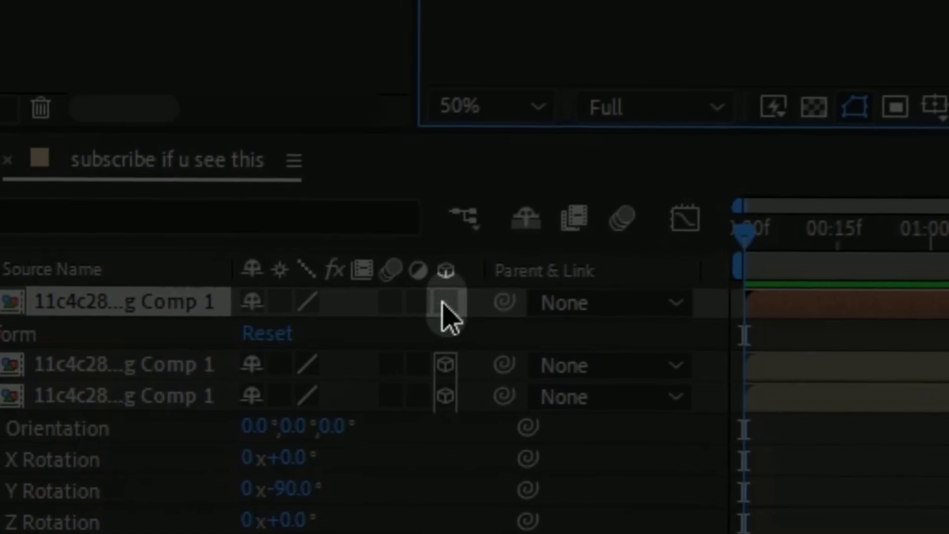
{"action": "left_click", "coordinate": [445, 303]}
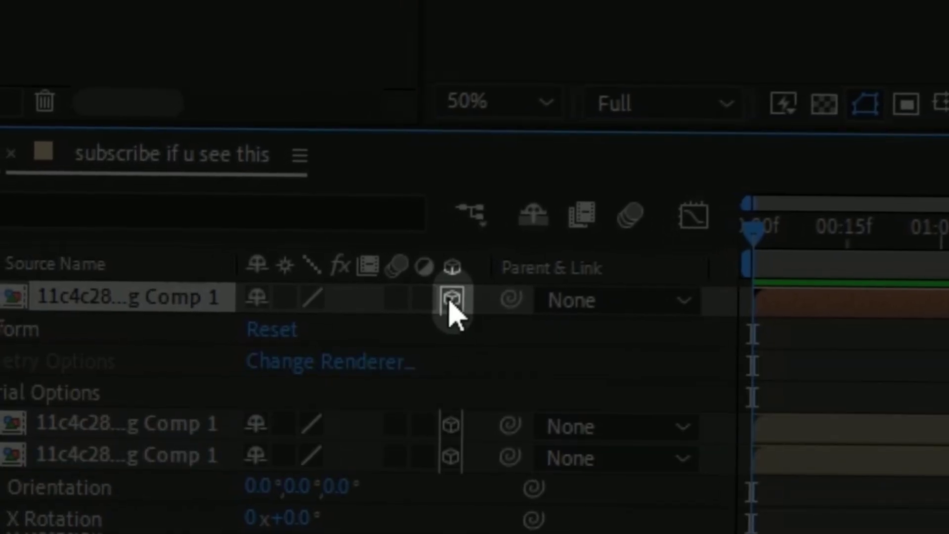
{"action": "key", "text": "r"}
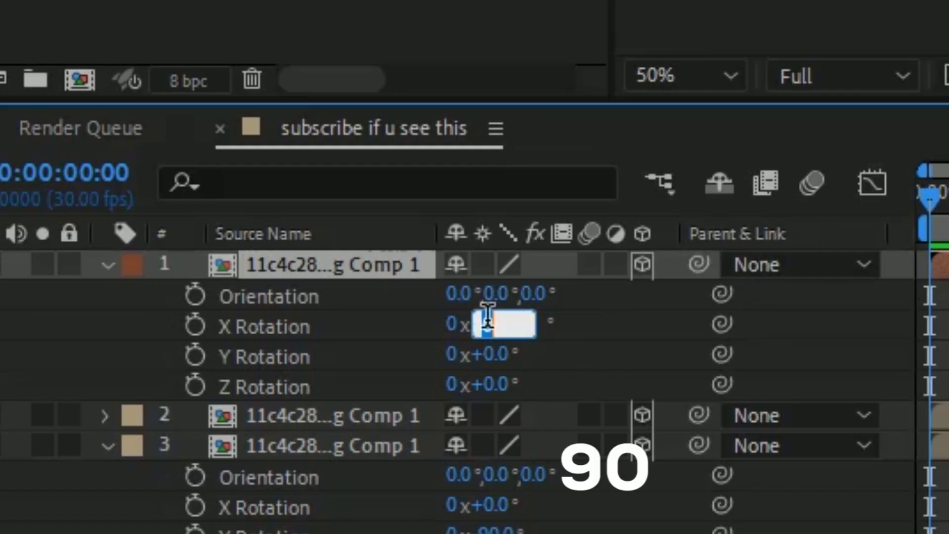
{"action": "type", "text": "90"}
{"action": "key", "text": "Return"}
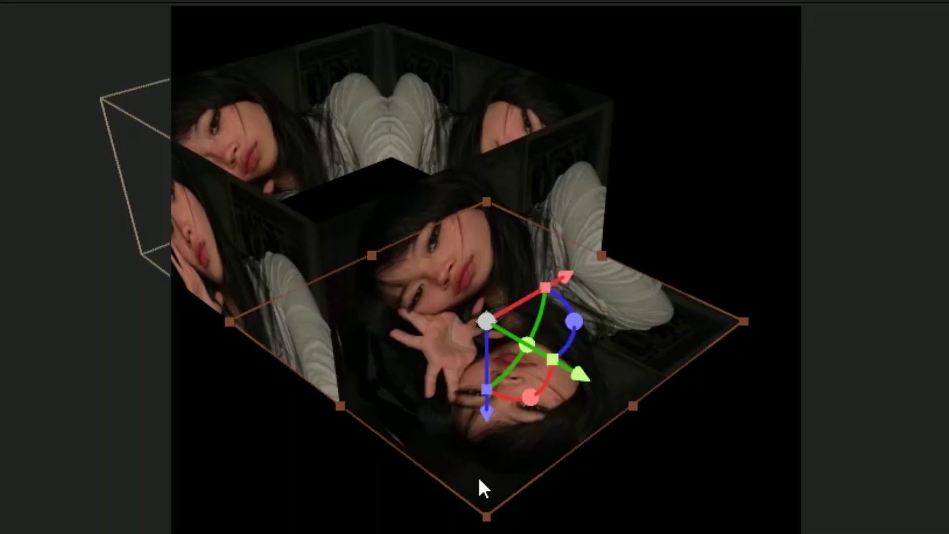
Snap the flat layer onto the top of the box and place a duplicate of it at the box's underside
{"action": "left_click_drag", "start_coordinate": [478, 476], "coordinate": [344, 196]}
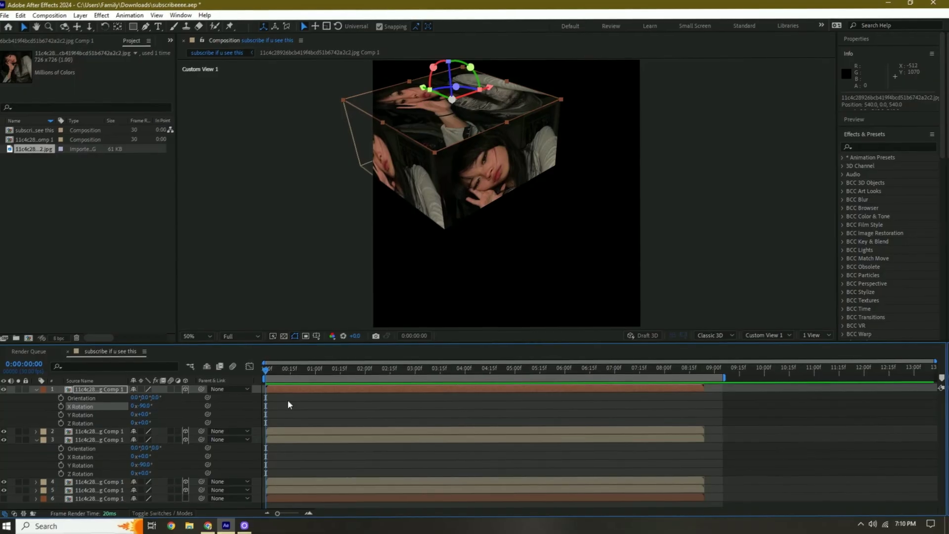
{"action": "key", "text": "ctrl+d"}
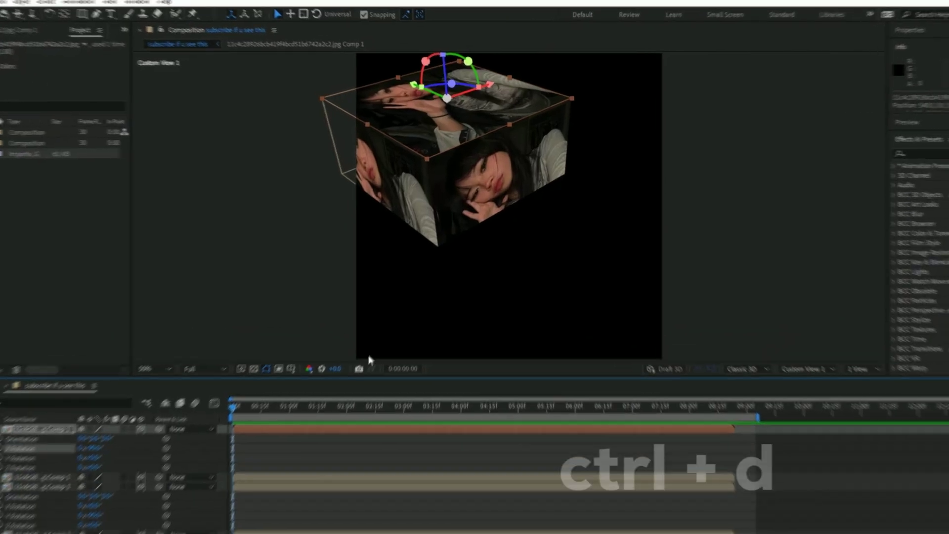
{"action": "left_click_drag", "start_coordinate": [411, 123], "coordinate": [405, 251]}
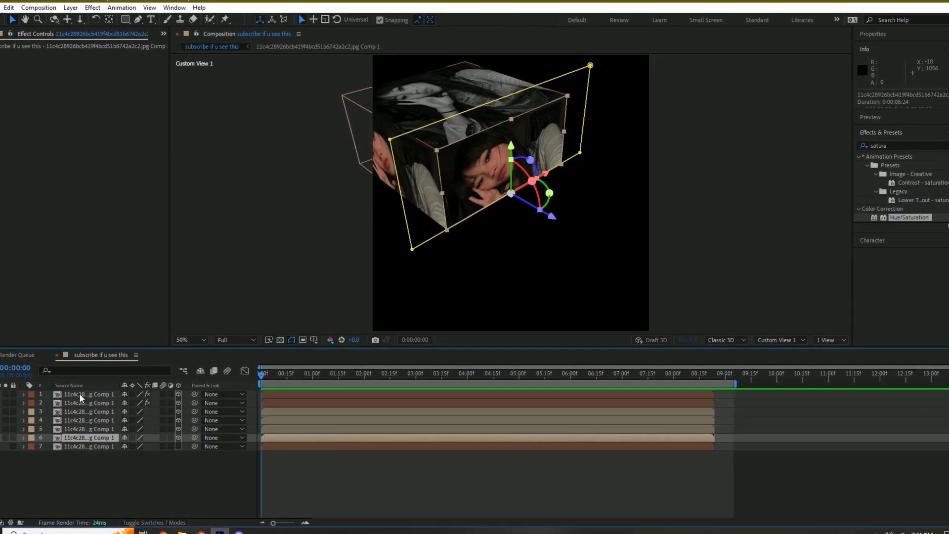
Give the six upper-box layers a Brown label and the remaining bottom layer a Sandstone label
{"action": "left_click", "coordinate": [79, 393], "text": "shift"}
{"action": "left_click", "coordinate": [34, 393]}
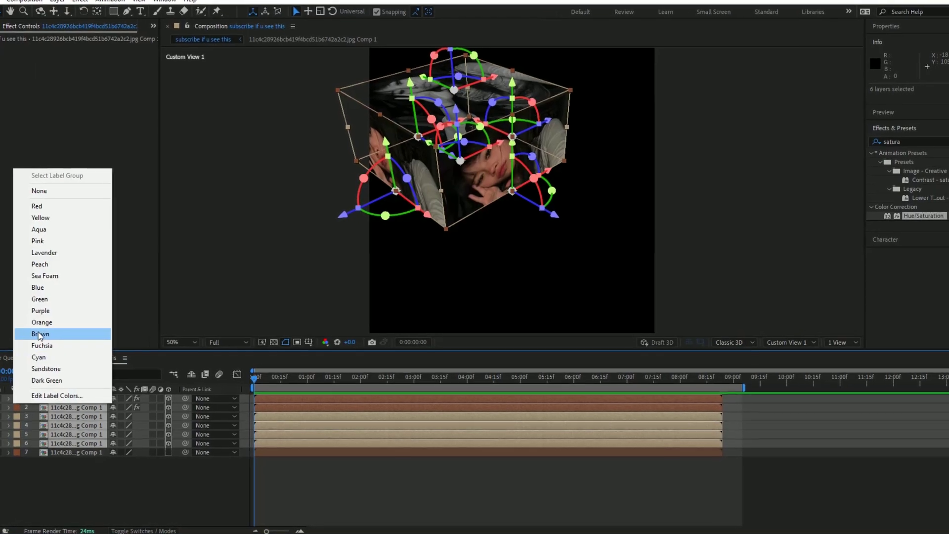
{"action": "left_click", "coordinate": [43, 333]}
{"action": "left_click", "coordinate": [20, 450]}
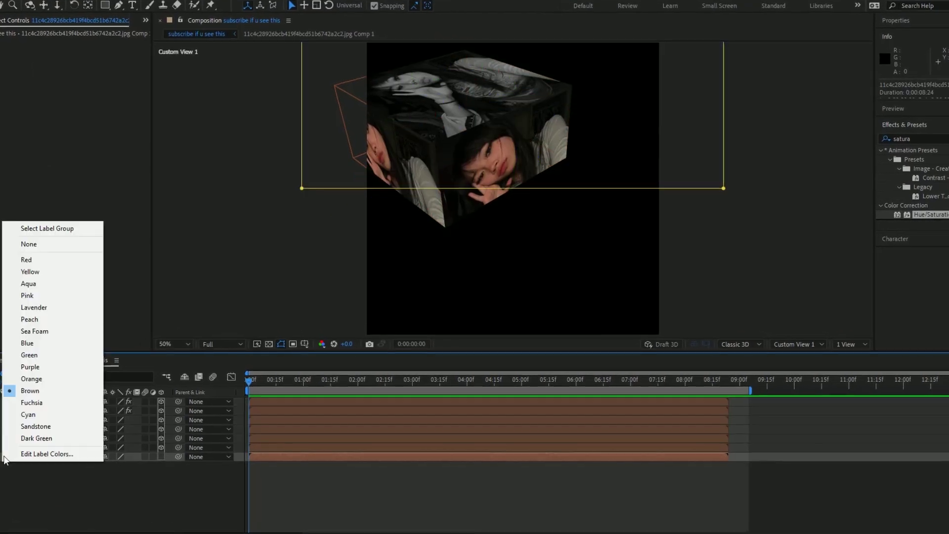
{"action": "left_click", "coordinate": [24, 431]}
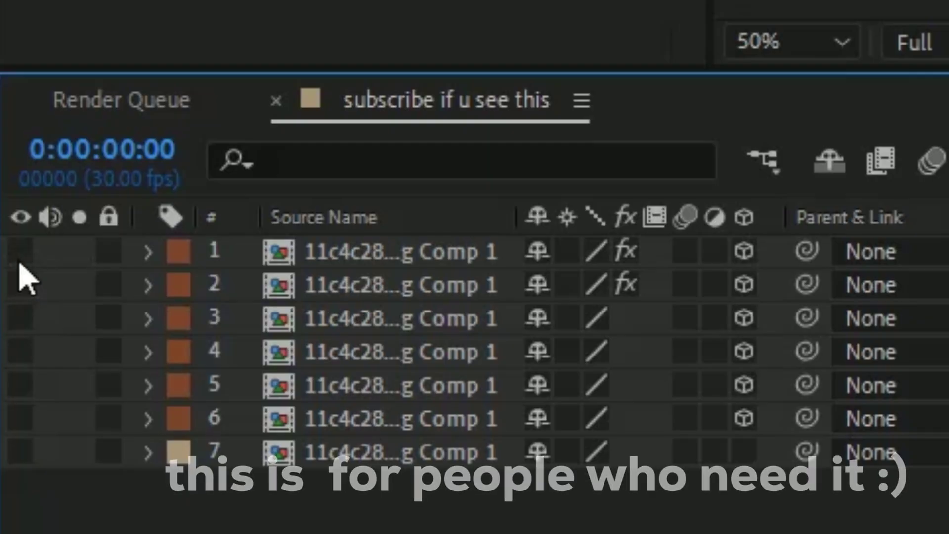
Turn on the visibility of layer 7, make it 3D, and duplicate it three times
{"action": "left_click", "coordinate": [20, 451]}
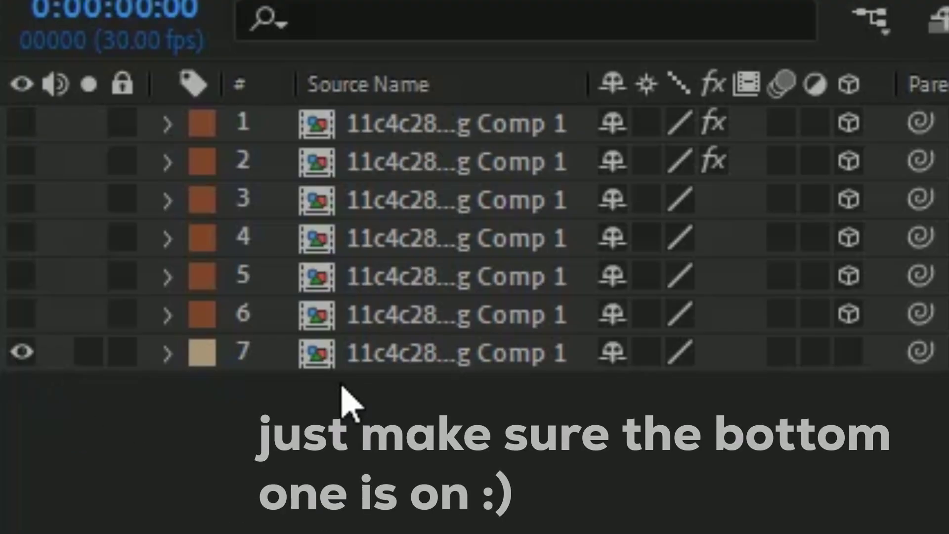
{"action": "left_click", "coordinate": [414, 366]}
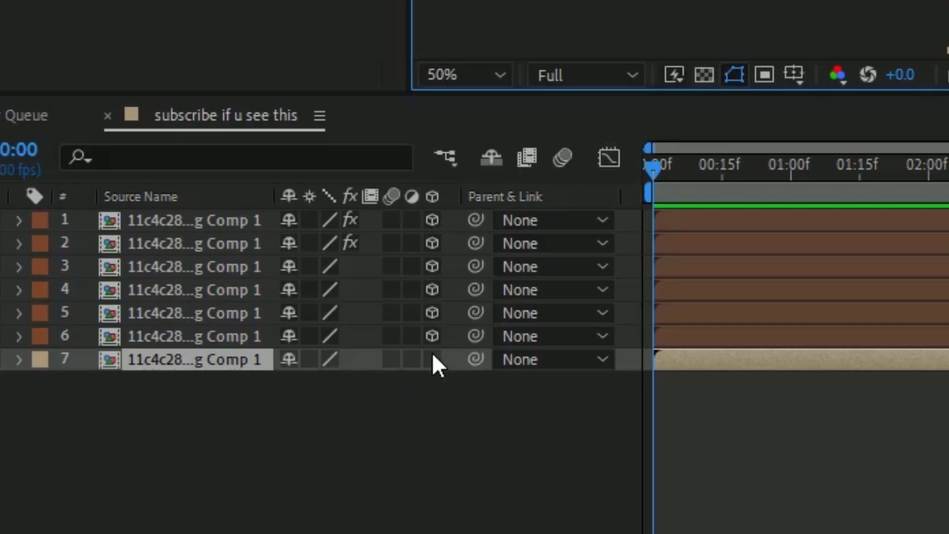
{"action": "left_click", "coordinate": [432, 356]}
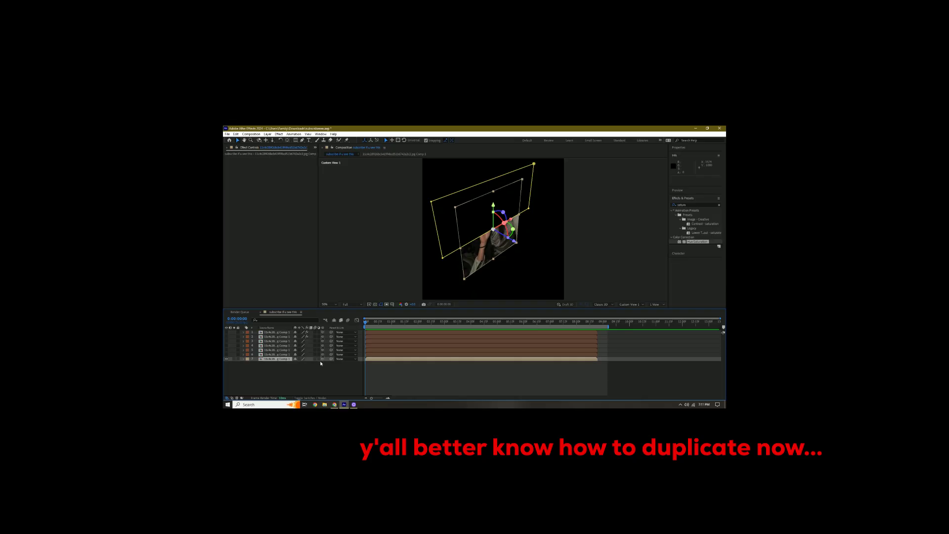
{"action": "key", "text": "ctrl+d"}
{"action": "key", "text": "ctrl+d"}
{"action": "key", "text": "ctrl+d"}
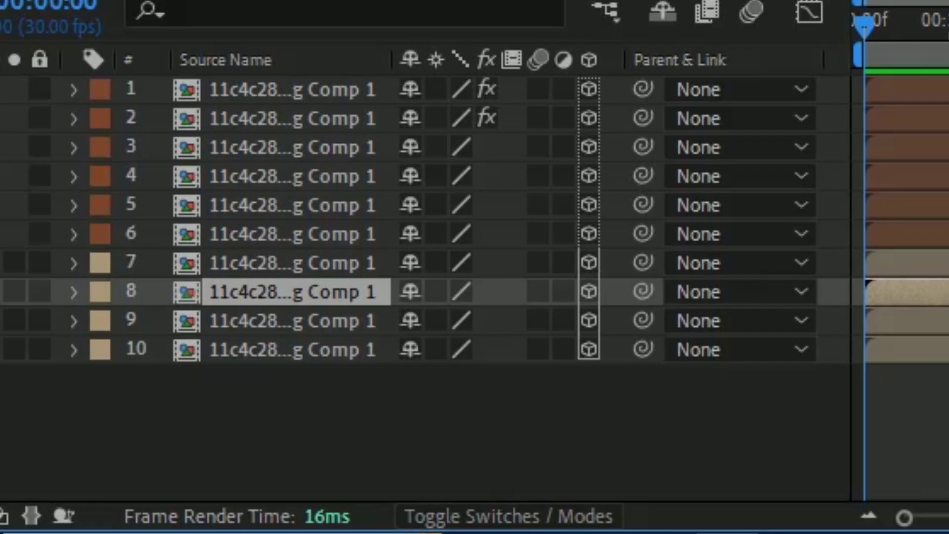
Set layer 8's Y Rotation to 90° and snap it to the left edge of the lower front panel
{"action": "key", "text": "r"}
{"action": "left_click_drag", "start_coordinate": [445, 377], "coordinate": [490, 374]}
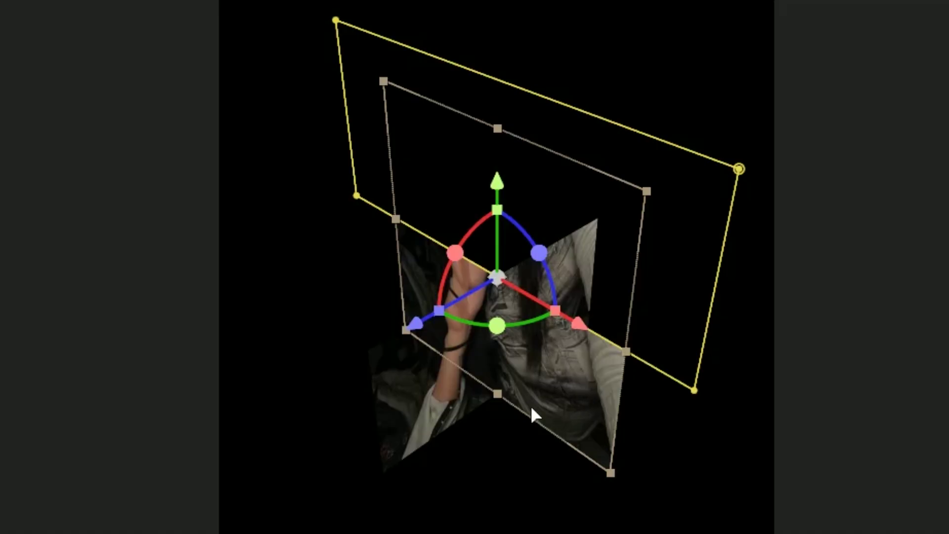
{"action": "left_click_drag", "start_coordinate": [532, 406], "coordinate": [369, 408]}
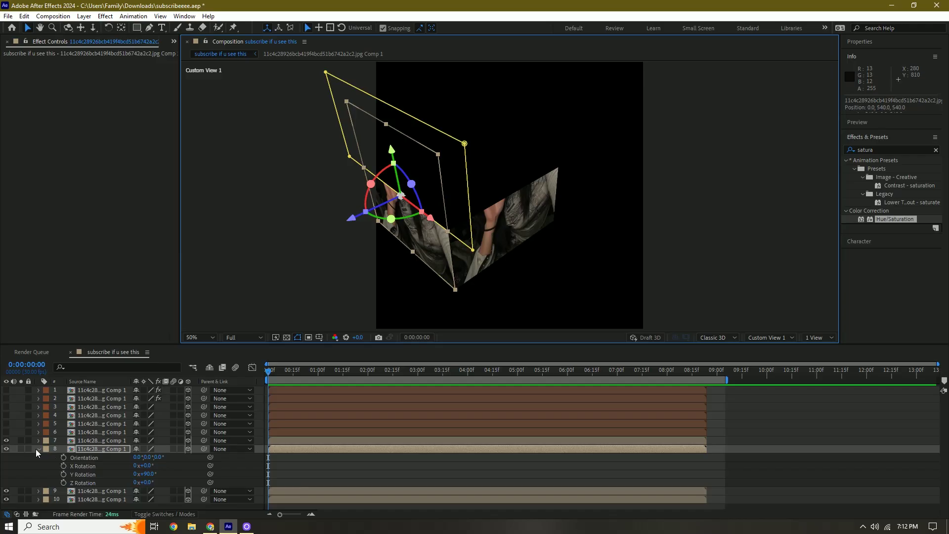
{"action": "left_click", "coordinate": [38, 448]}
Set layer 9's Y Rotation to 90° and reposition it to form another side of the lower box
{"action": "left_click", "coordinate": [287, 457]}
{"action": "key", "text": "r"}
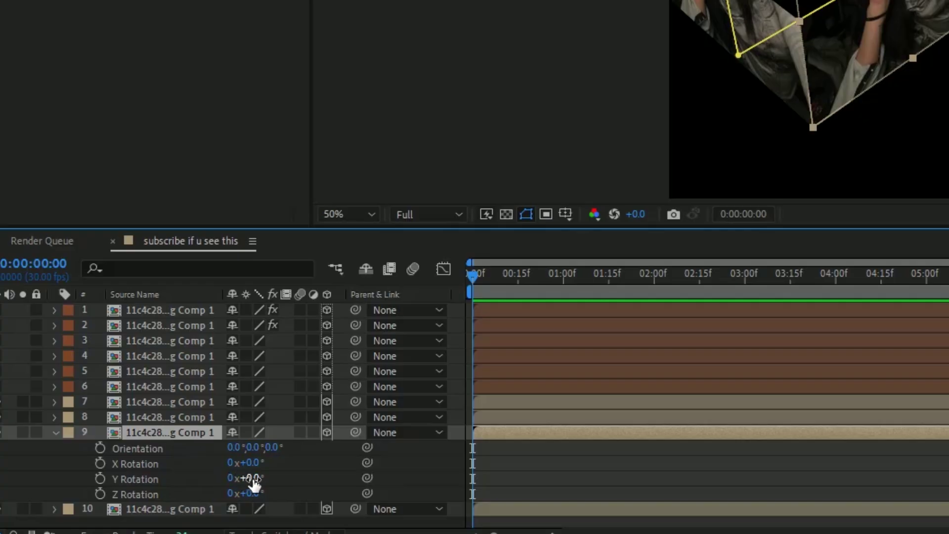
{"action": "left_click", "coordinate": [146, 481]}
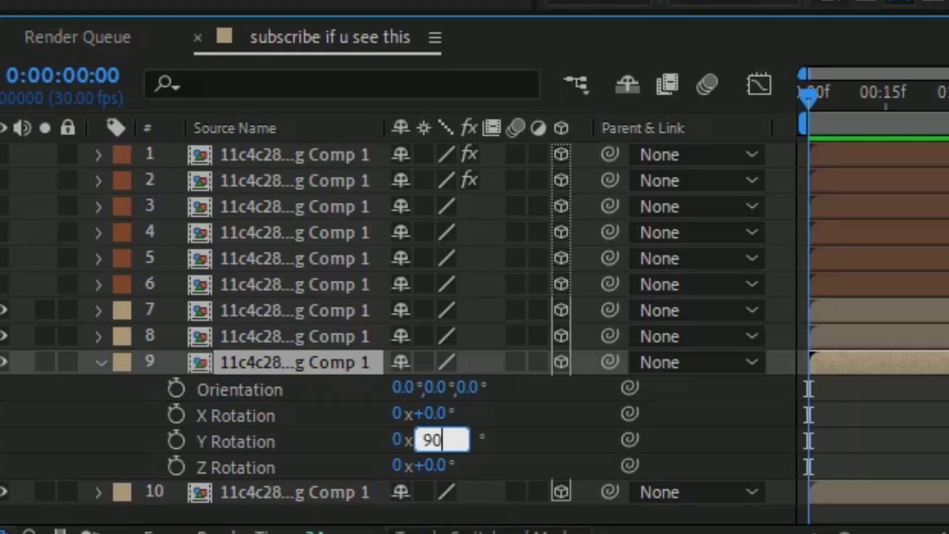
{"action": "left_click_drag", "start_coordinate": [628, 258], "coordinate": [590, 245]}
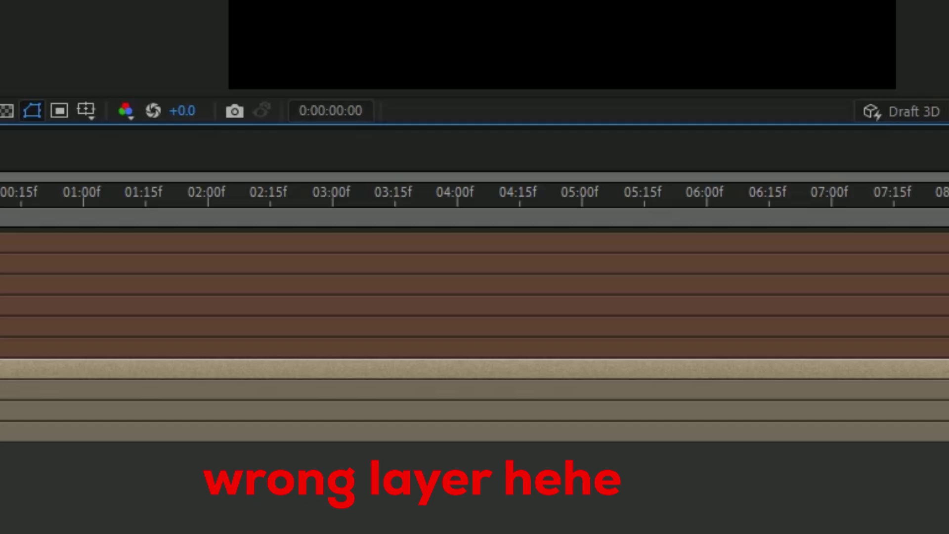
Duplicate the bottom lower-half layer and delete Mask 1 from layer 11
{"action": "left_click", "coordinate": [279, 466]}
{"action": "key", "text": "ctrl+d"}
{"action": "left_click", "coordinate": [31, 487]}
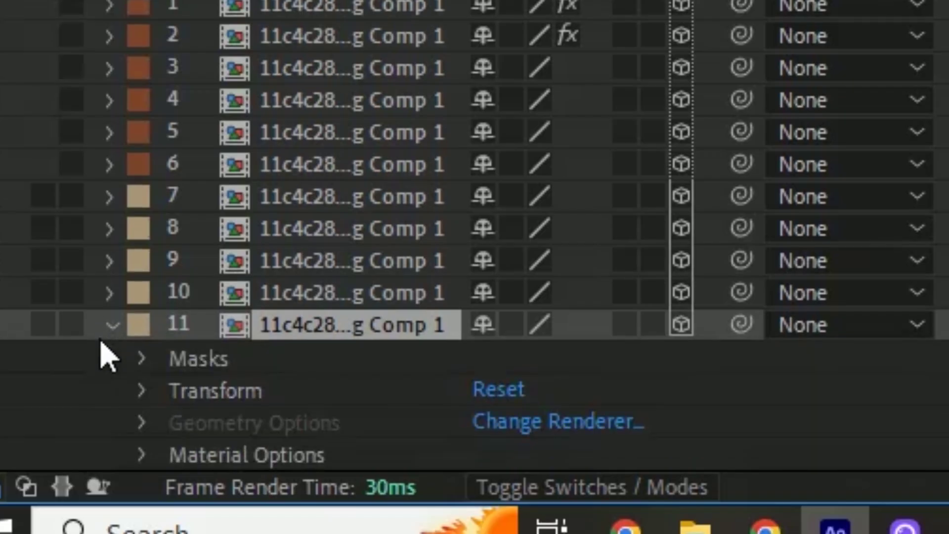
{"action": "left_click", "coordinate": [141, 359]}
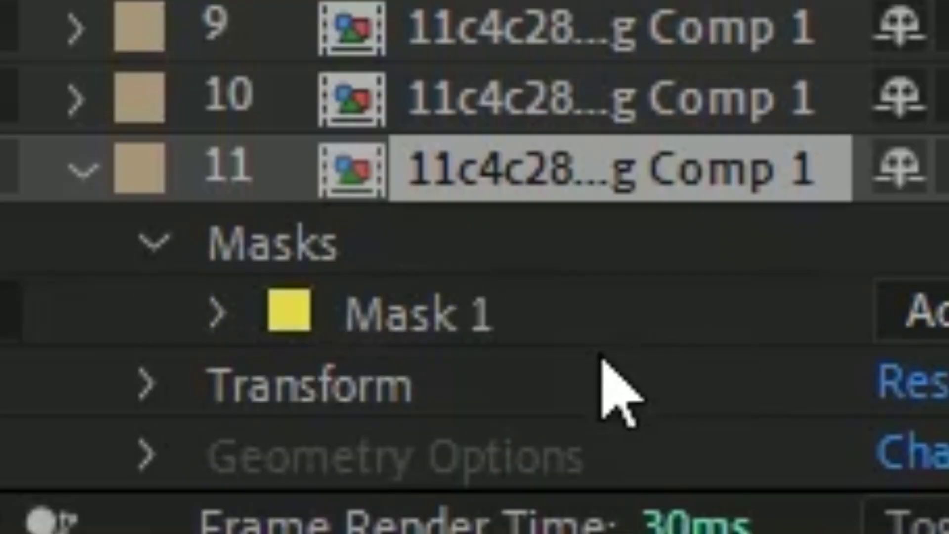
{"action": "left_click", "coordinate": [601, 317]}
{"action": "key", "text": "Delete"}
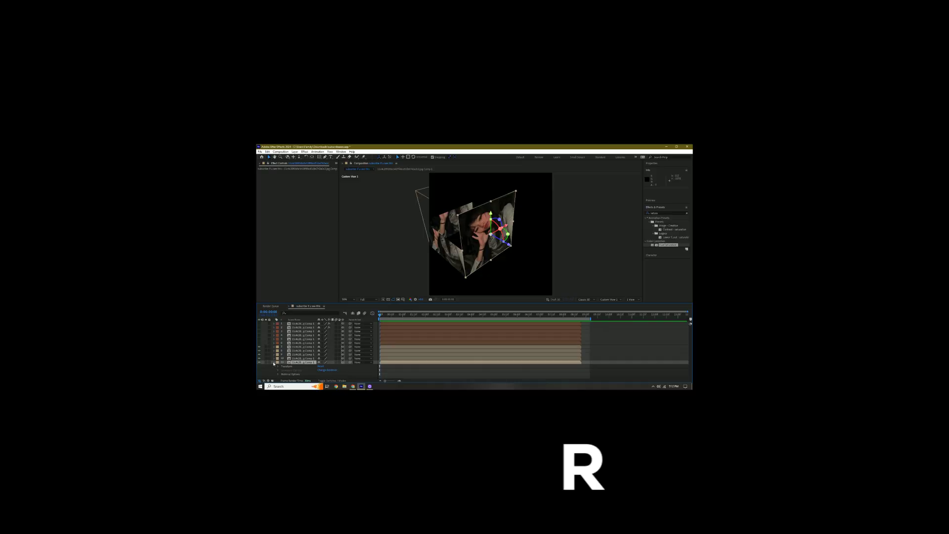
Rotate the unmasked layer flat about the X axis and position it and a copy as the lower box's bottom and top
{"action": "key", "text": "r"}
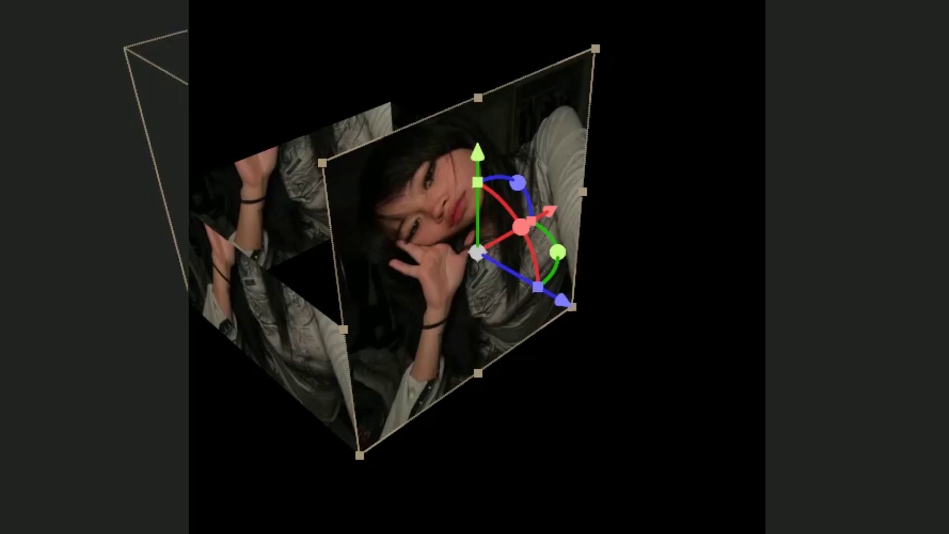
{"action": "key", "text": "Return"}
{"action": "left_click_drag", "start_coordinate": [494, 235], "coordinate": [459, 258]}
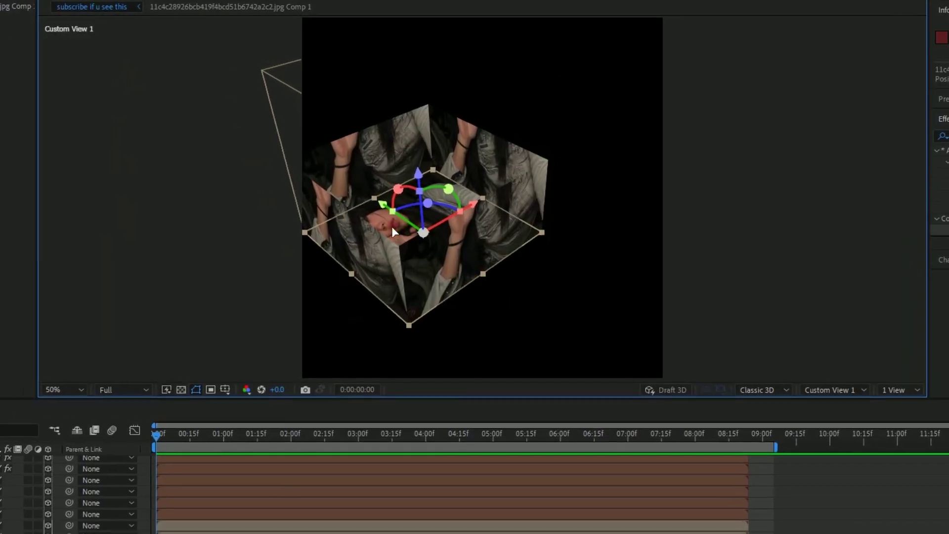
{"action": "left_click_drag", "start_coordinate": [391, 242], "coordinate": [382, 183]}
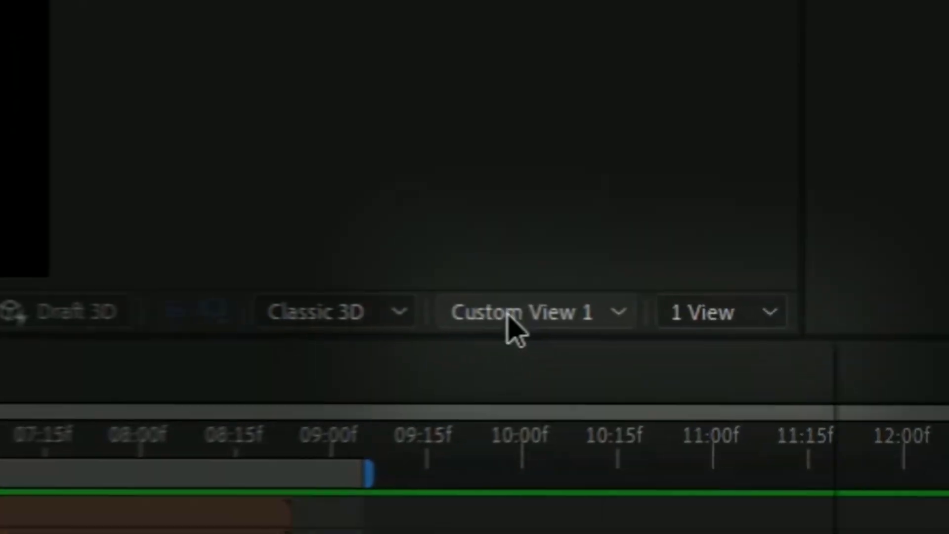
Switch to the Active Camera view and turn on the visibility of all twelve layers
{"action": "left_click", "coordinate": [685, 328]}
{"action": "left_click", "coordinate": [690, 350]}
{"action": "left_click_drag", "start_coordinate": [29, 404], "coordinate": [19, 169]}
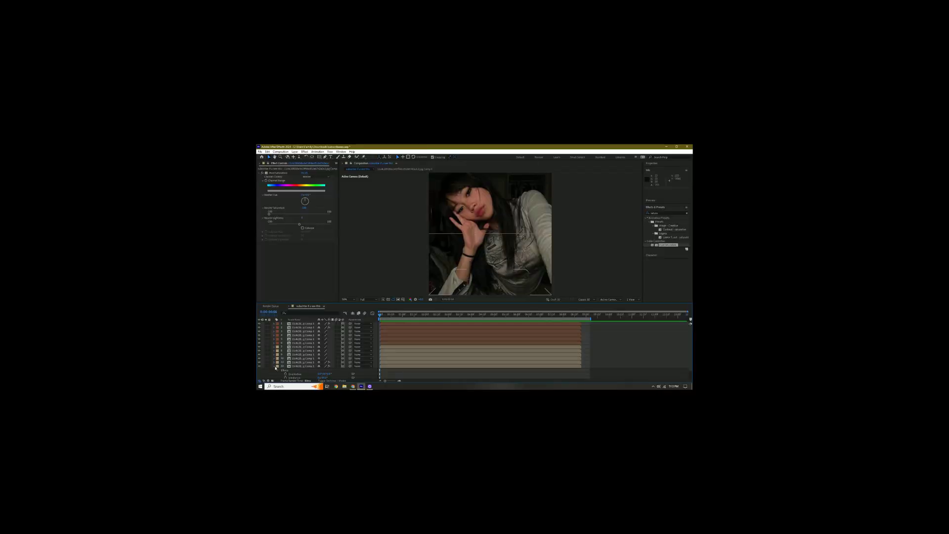
{"action": "left_click", "coordinate": [275, 367]}
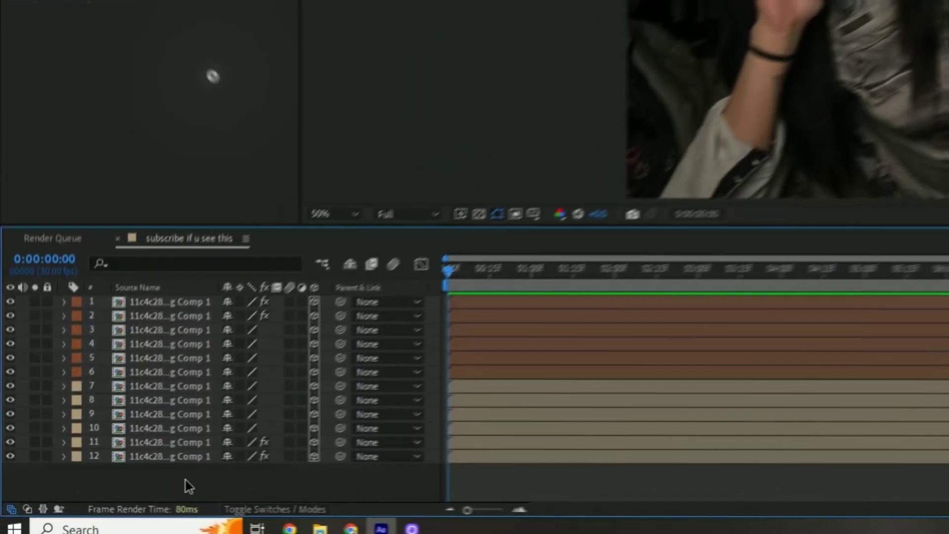
Add a new null object to the composition and make it a 3D layer
{"action": "right_click", "coordinate": [185, 479]}
{"action": "mouse_move", "coordinate": [365, 253]}
{"action": "left_click", "coordinate": [561, 341]}
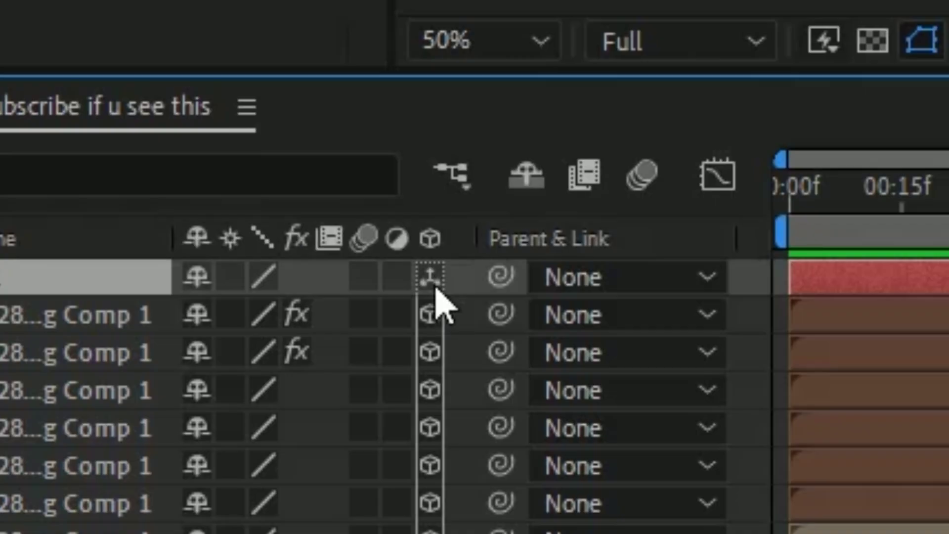
Parent the six brown-labelled layers, 2 through 7, to Null 1
{"action": "left_click", "coordinate": [59, 315]}
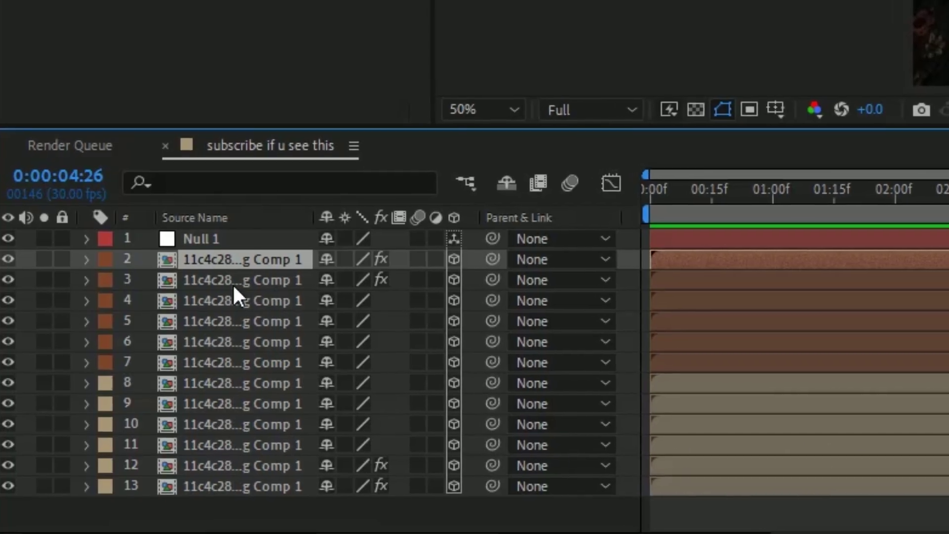
{"action": "left_click", "coordinate": [216, 362], "text": "shift"}
{"action": "left_click_drag", "start_coordinate": [603, 281], "coordinate": [236, 246]}
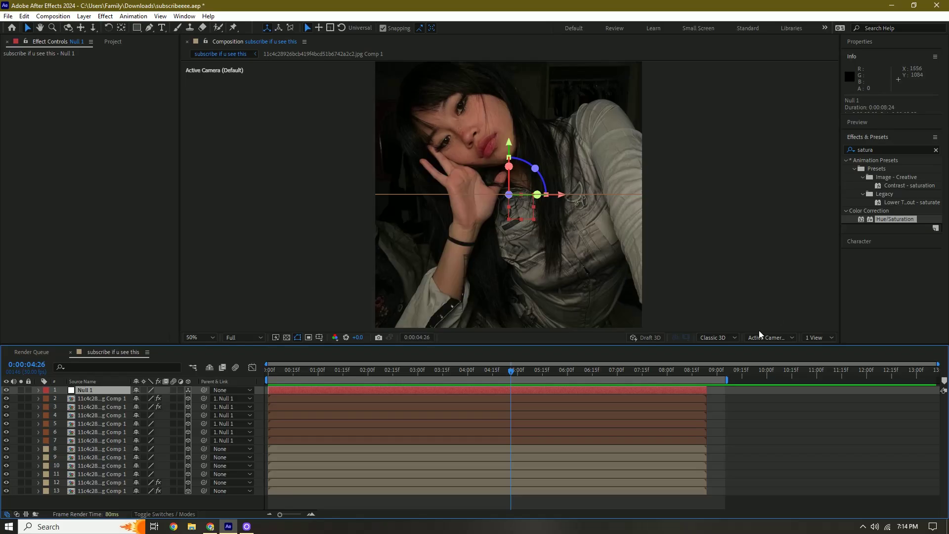
Switch to Custom View 1 and move Null 1's anchor point along the Z axis to the centre of the cube
{"action": "left_click", "coordinate": [763, 340]}
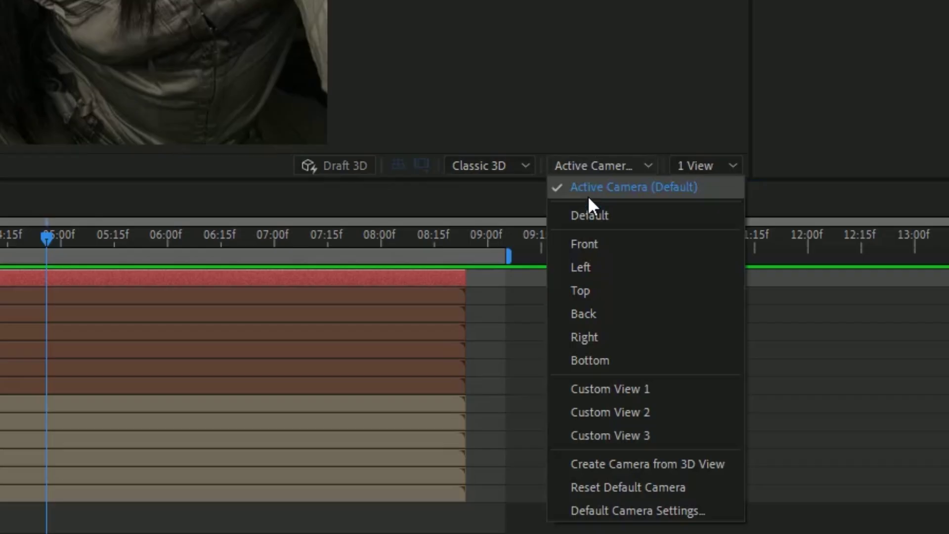
{"action": "left_click", "coordinate": [630, 390]}
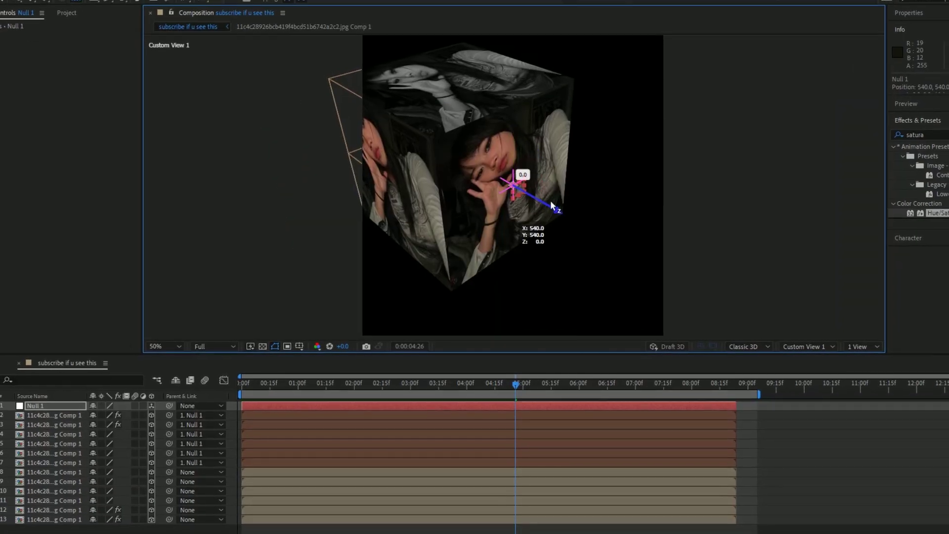
{"action": "left_click_drag", "start_coordinate": [540, 199], "coordinate": [489, 170]}
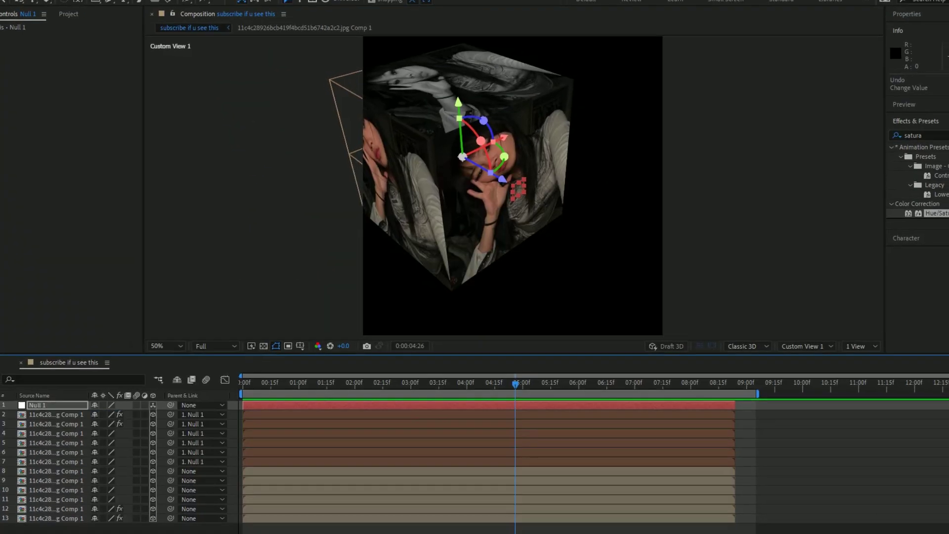
Add another 3D null above the six tan-labelled layers, parent those layers to it, and match its duration to theirs
{"action": "right_click", "coordinate": [48, 531]}
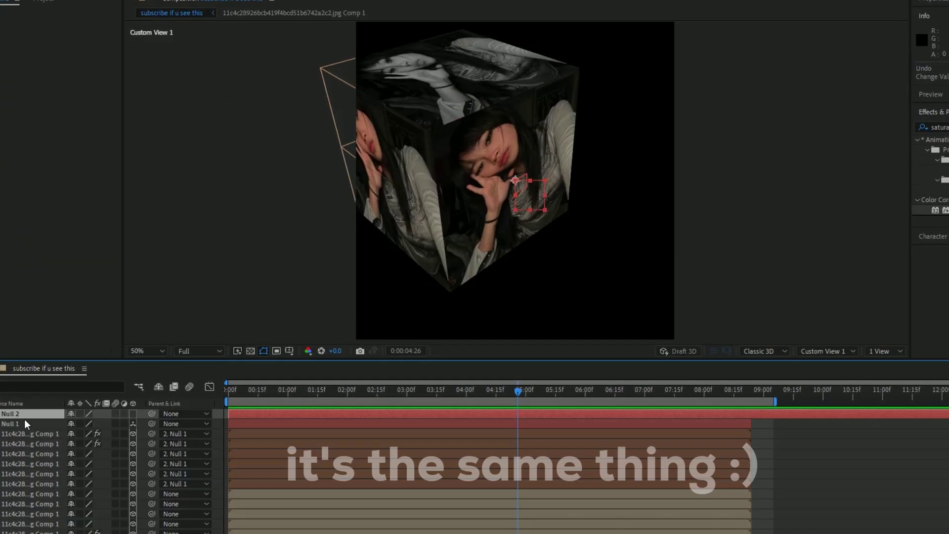
{"action": "left_click", "coordinate": [117, 523], "text": "shift"}
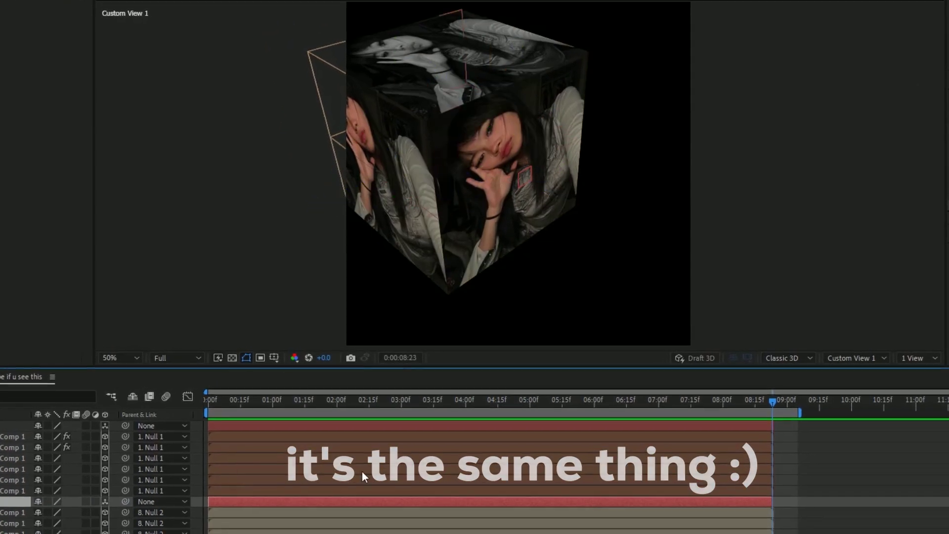
{"action": "left_click", "coordinate": [251, 504]}
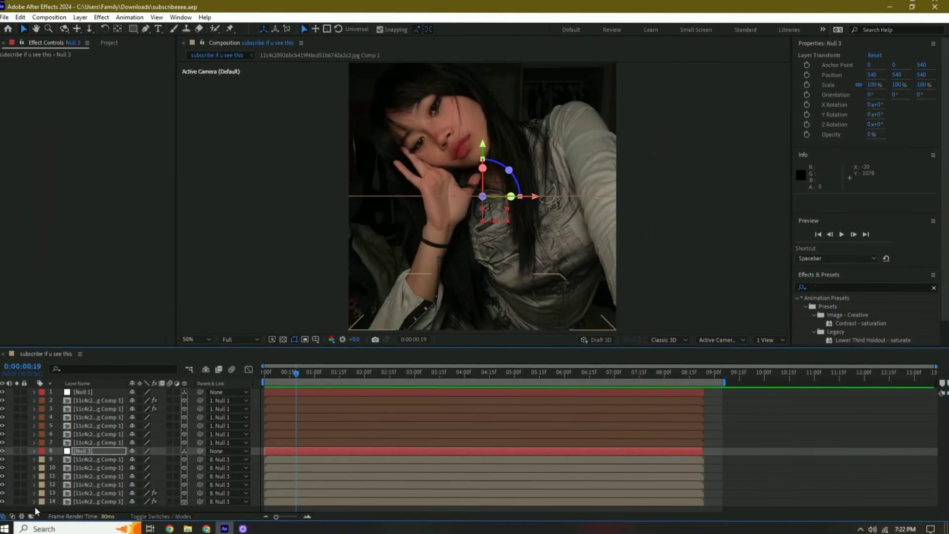
Add a new master null object, Null 4, place it at the top of the layer stack, and make it 3D
{"action": "right_click", "coordinate": [74, 504]}
{"action": "mouse_move", "coordinate": [98, 382]}
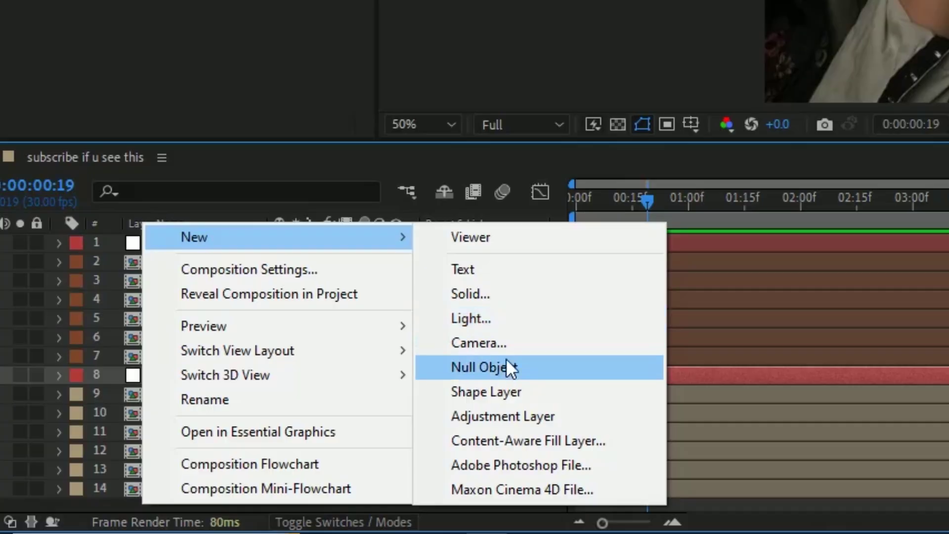
{"action": "left_click", "coordinate": [499, 368]}
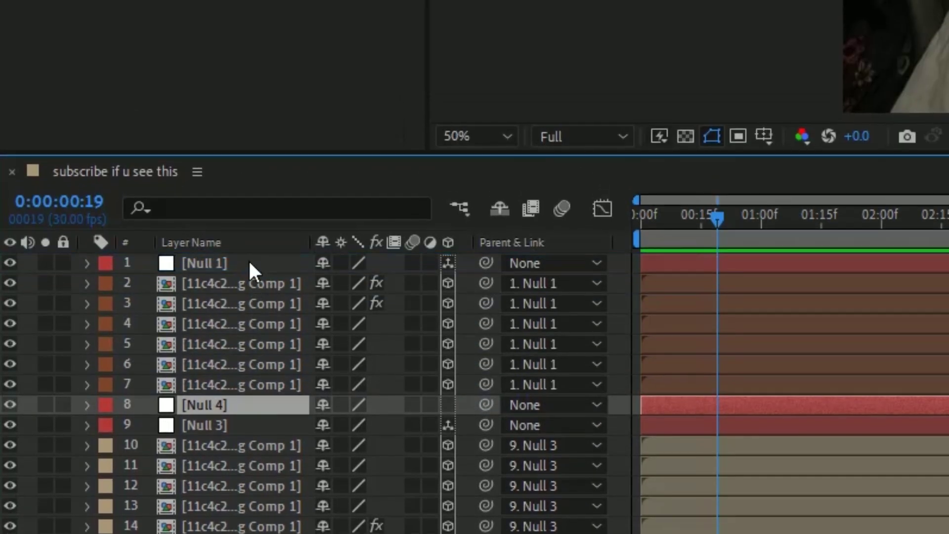
{"action": "key", "text": "ctrl+shift+bracketright"}
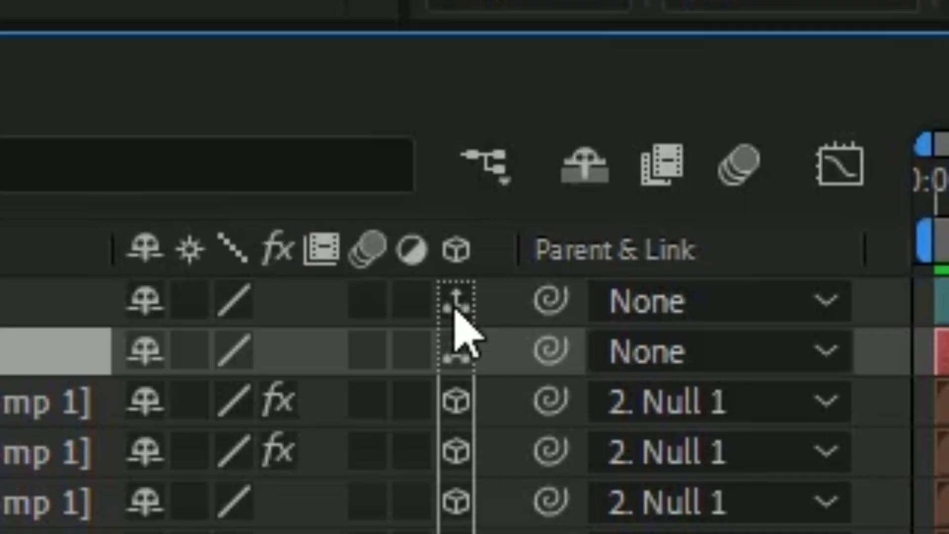
Parent Null 1 and Null 3 to Null 4
{"action": "left_click_drag", "start_coordinate": [550, 351], "coordinate": [232, 229]}
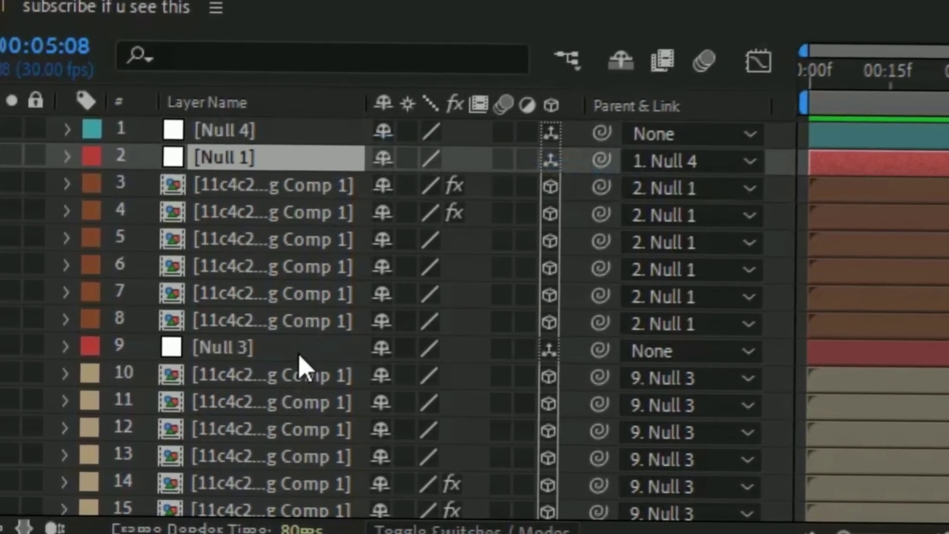
{"action": "left_click", "coordinate": [299, 355]}
{"action": "left_click_drag", "start_coordinate": [599, 350], "coordinate": [267, 113]}
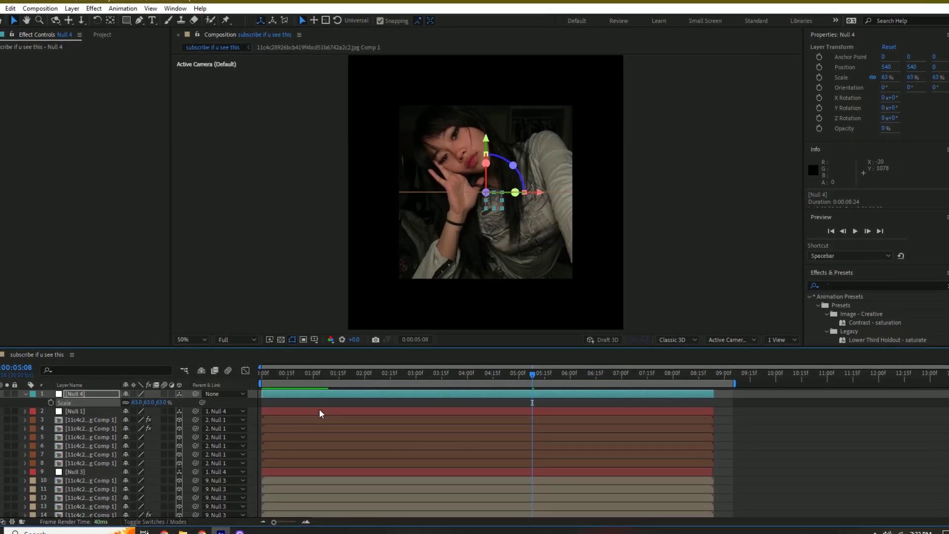
Keyframe Null 4's Scale at 100% at the start of the timeline and at 65% at 0:00:02:17
{"action": "key", "text": "r"}
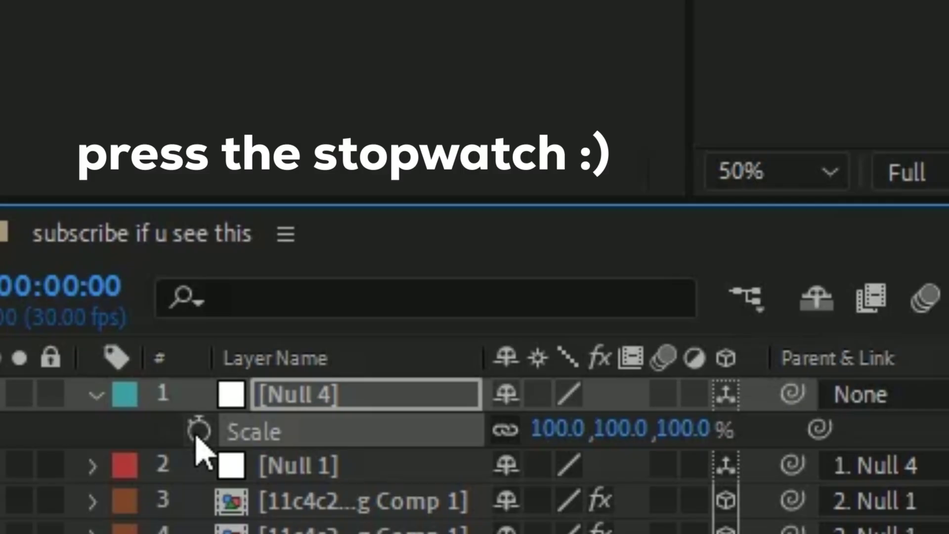
{"action": "left_click", "coordinate": [63, 399]}
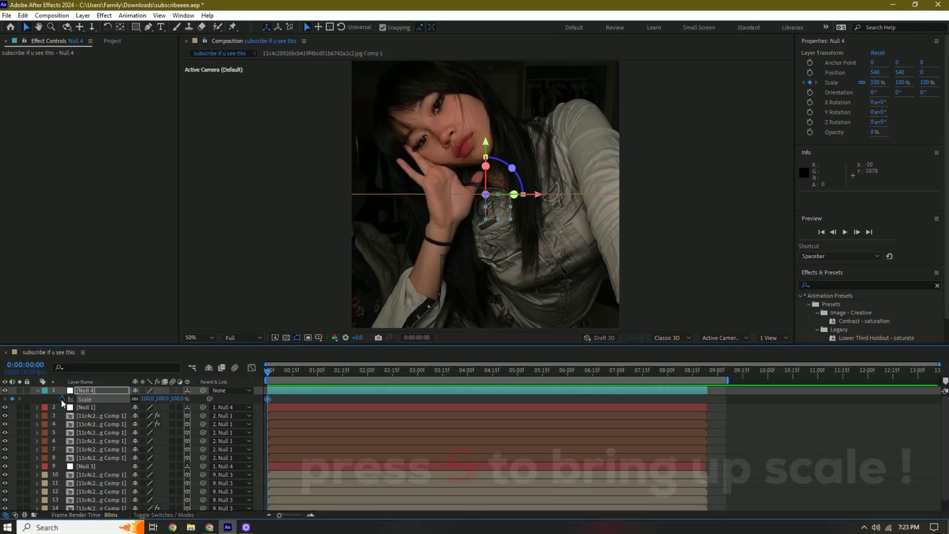
{"action": "left_click_drag", "start_coordinate": [270, 373], "coordinate": [392, 375]}
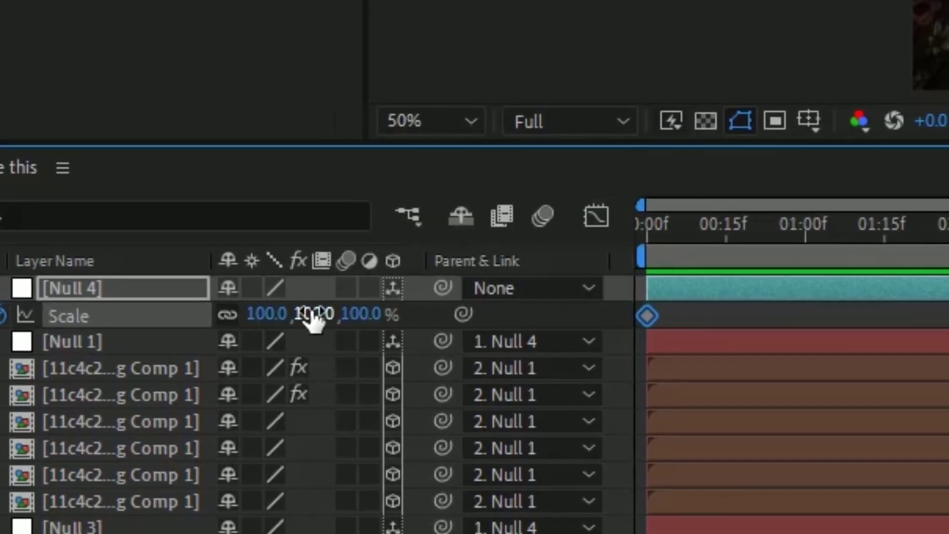
{"action": "left_click_drag", "start_coordinate": [312, 317], "coordinate": [260, 316]}
{"action": "left_click", "coordinate": [307, 315]}
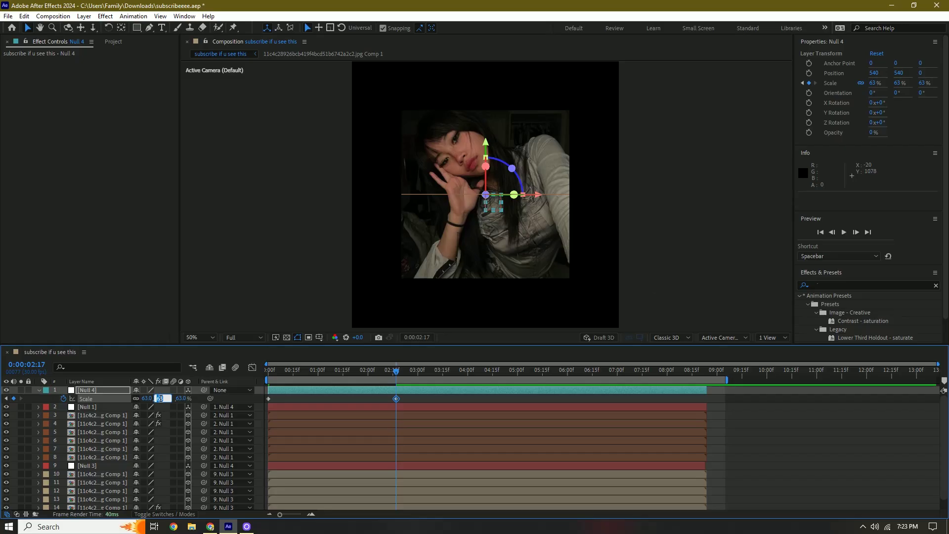
{"action": "key", "text": "Return"}
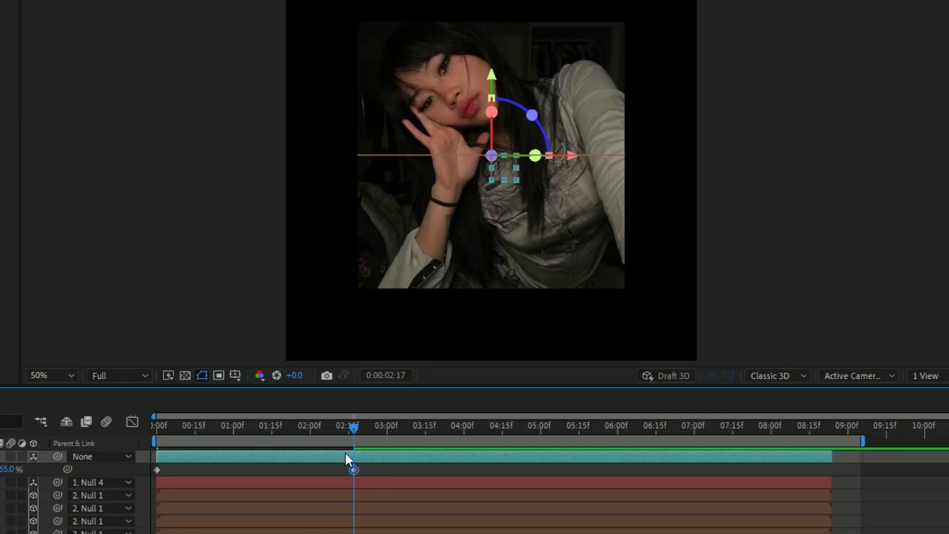
Add X and Y Rotation keyframes to Null 4 at 0:00:02:17 and return to the start of the timeline
{"action": "key", "text": "r"}
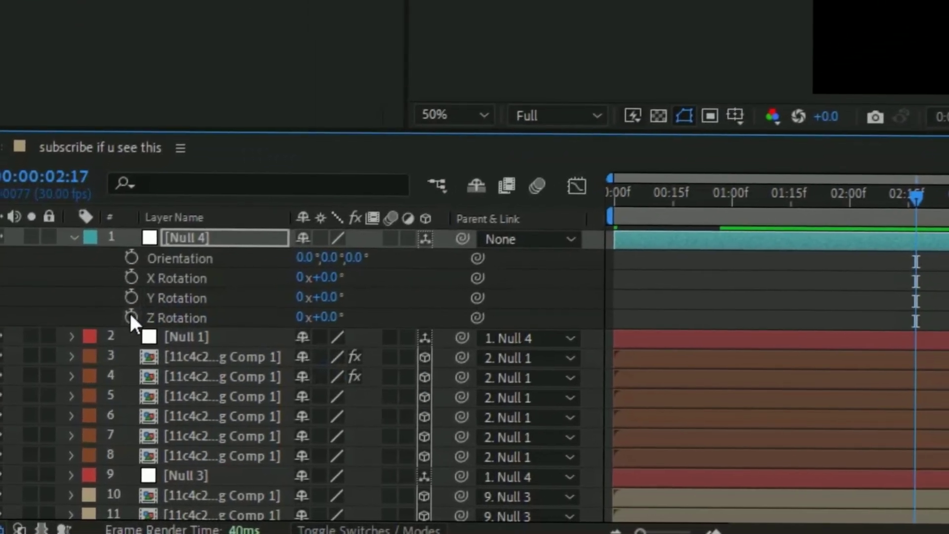
{"action": "left_click", "coordinate": [131, 297]}
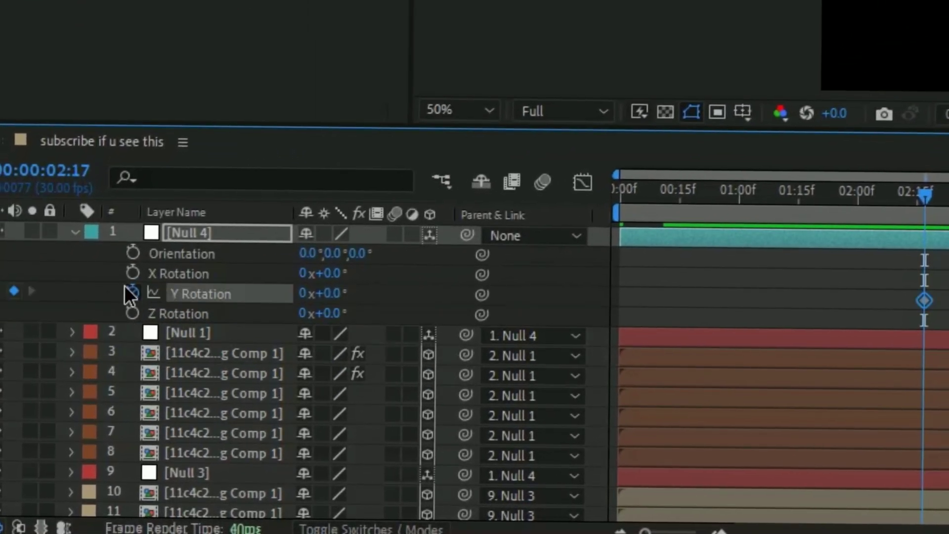
{"action": "left_click", "coordinate": [131, 278]}
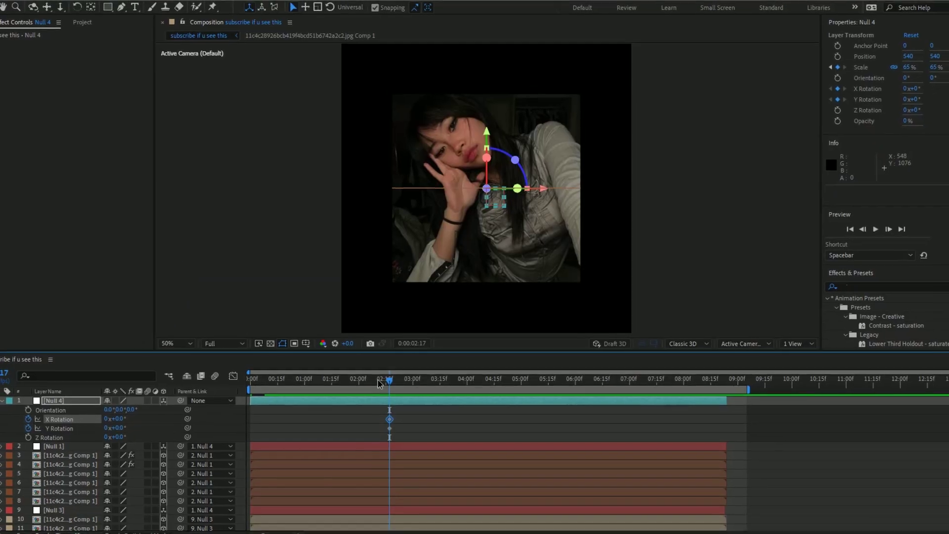
{"action": "left_click_drag", "start_coordinate": [378, 384], "coordinate": [251, 380]}
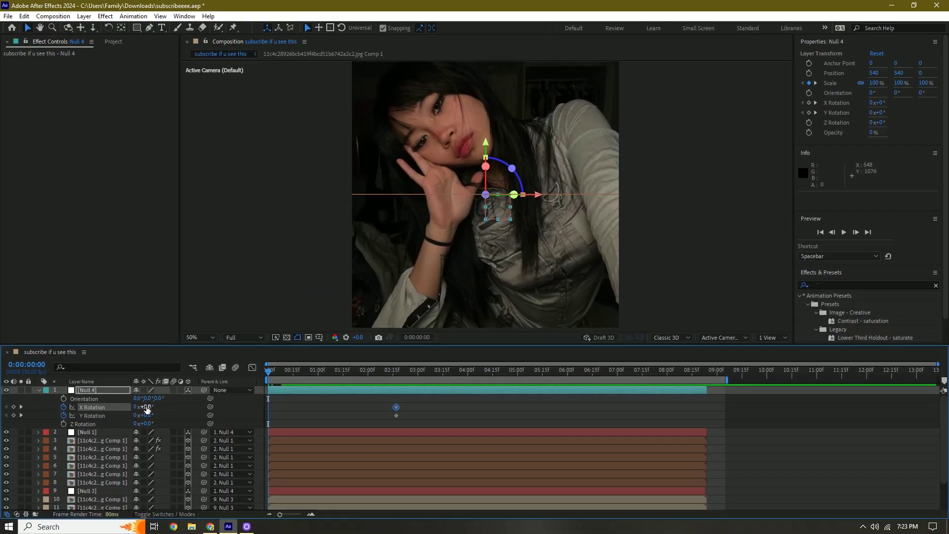
Try an X rotation on Null 4, and in Custom View 1 move its anchor point to about 463 along Z at the cube's centre
{"action": "left_click_drag", "start_coordinate": [160, 402], "coordinate": [147, 401]}
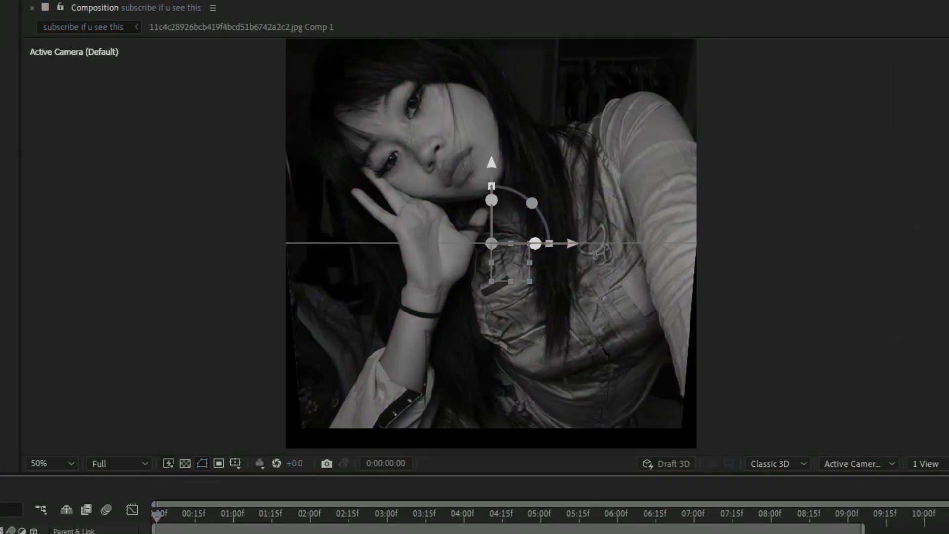
{"action": "left_click_drag", "start_coordinate": [1, 533], "coordinate": [7, 533]}
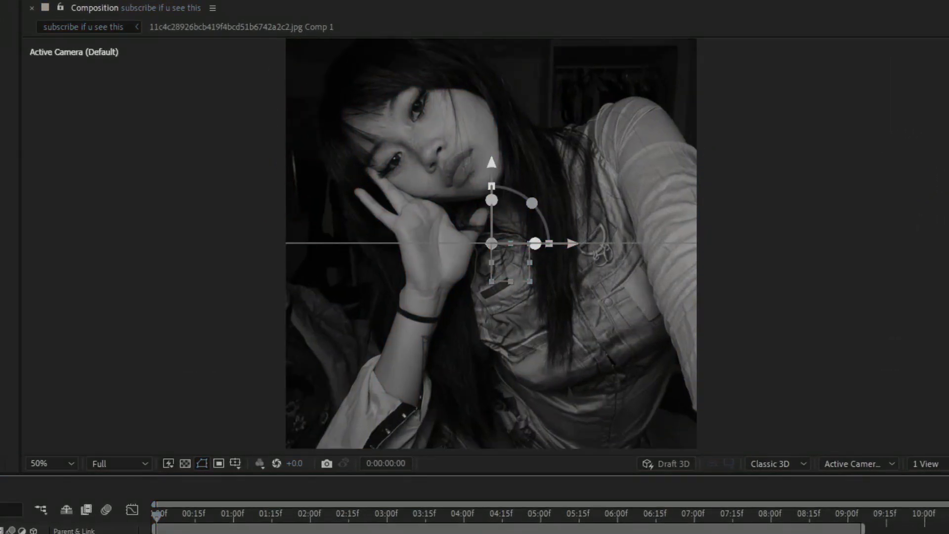
{"action": "left_click", "coordinate": [860, 464]}
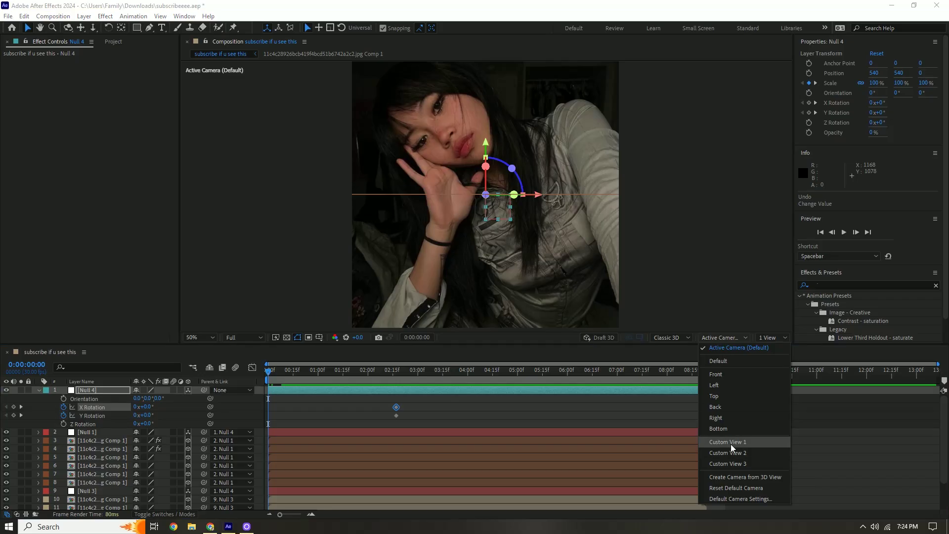
{"action": "left_click", "coordinate": [732, 442]}
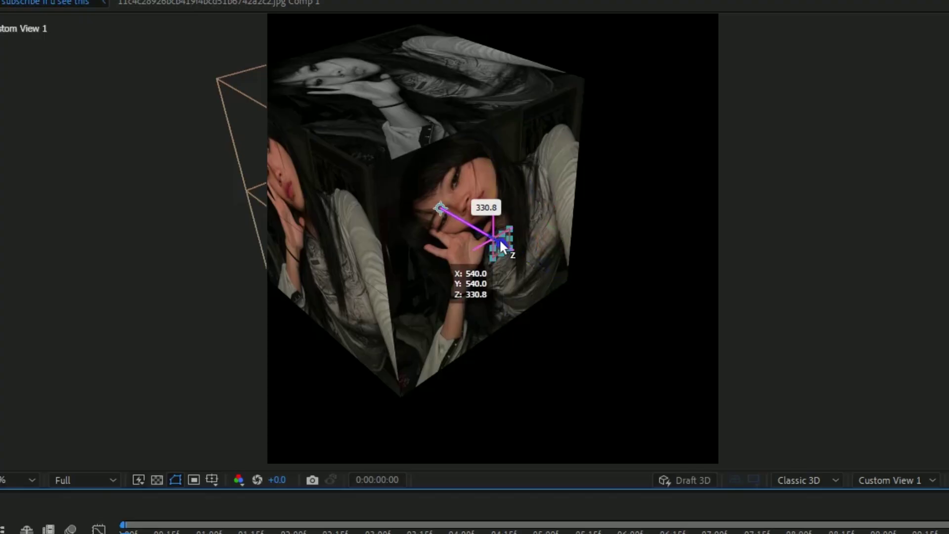
{"action": "left_click_drag", "start_coordinate": [500, 241], "coordinate": [448, 272]}
In the Active Camera view, drop Null 4's X Rotation animation and set its Y Rotation to -180° at the start of the timeline
{"action": "left_click_drag", "start_coordinate": [143, 401], "coordinate": [116, 420]}
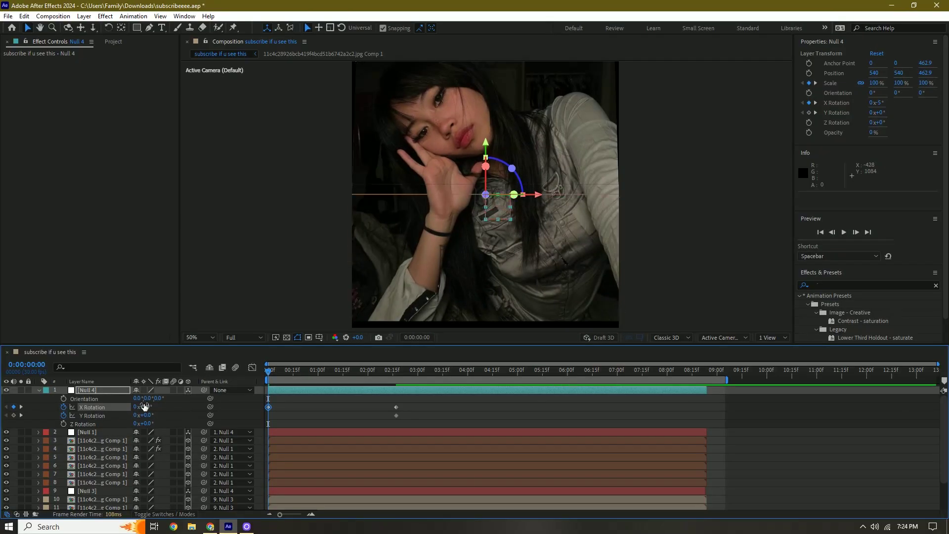
{"action": "key", "text": "ctrl+z"}
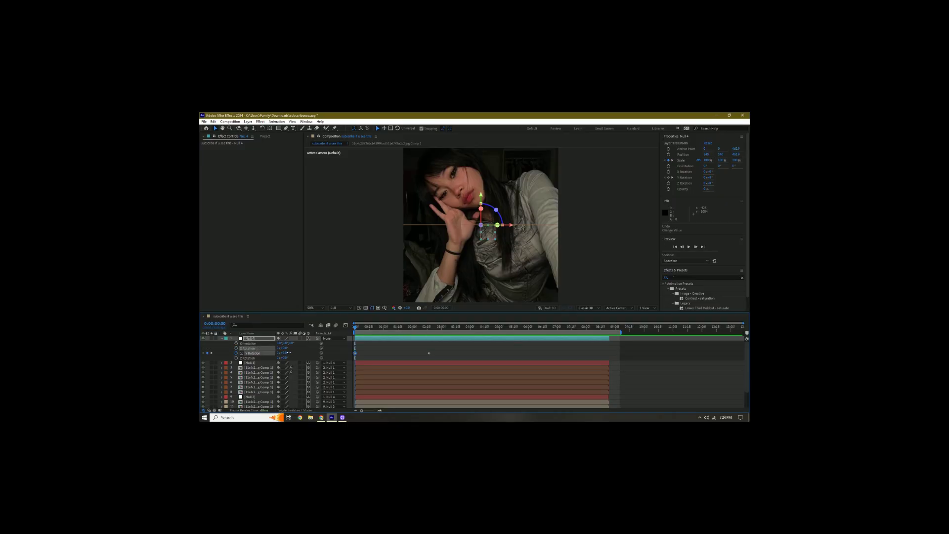
{"action": "type", "text": "-"}
{"action": "type", "text": "-180"}
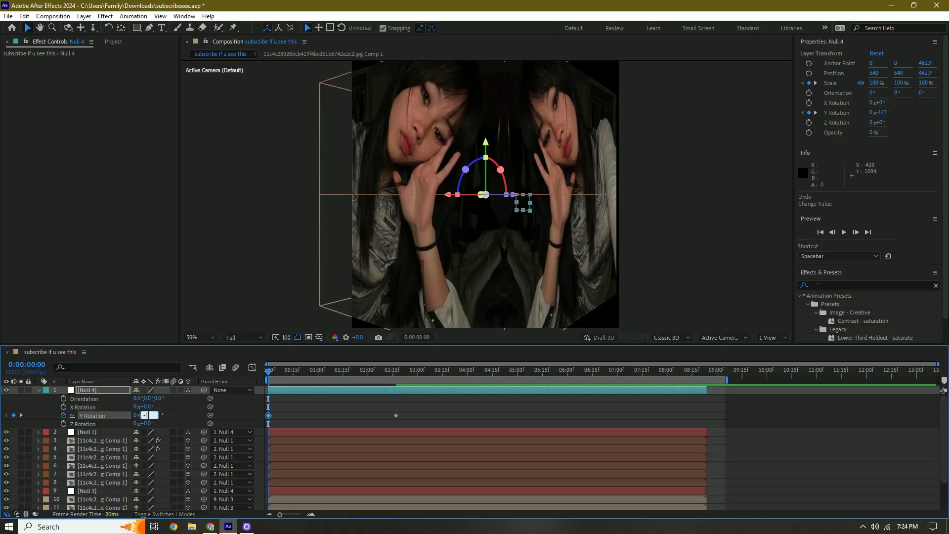
{"action": "key", "text": "Return"}
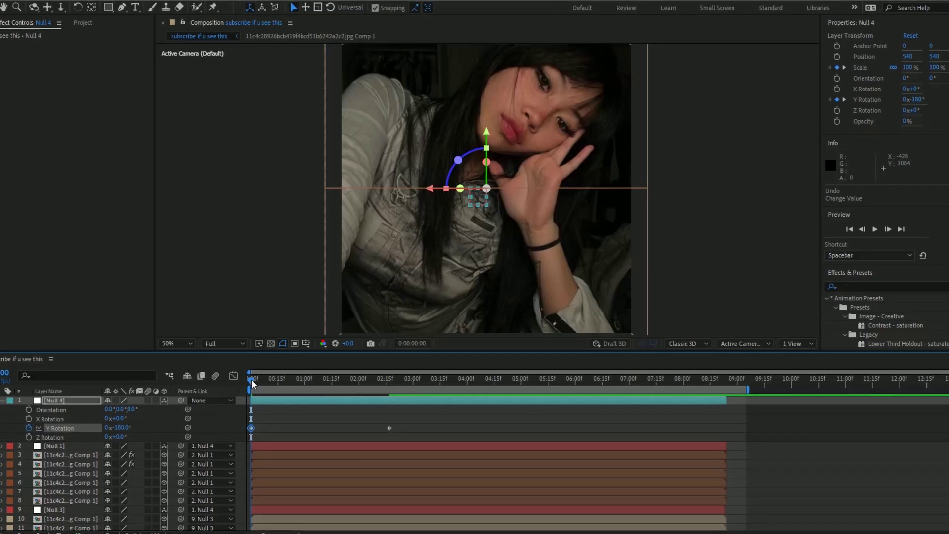
Preview the cube's spin and apply Easy Ease to all of Null 4's Scale and Y Rotation keyframes
{"action": "key", "text": "u"}
{"action": "left_click_drag", "start_coordinate": [258, 386], "coordinate": [336, 395]}
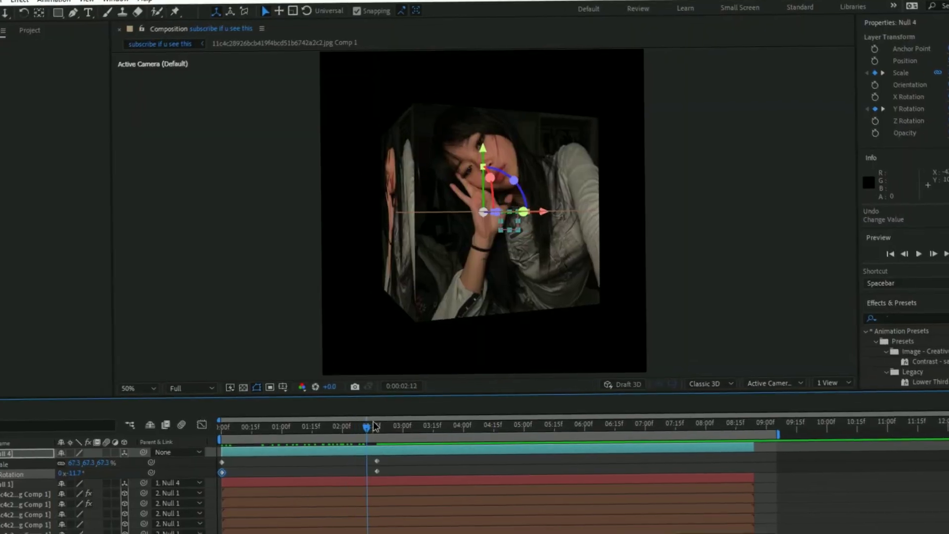
{"action": "left_click_drag", "start_coordinate": [304, 456], "coordinate": [142, 473]}
{"action": "key", "text": "space"}
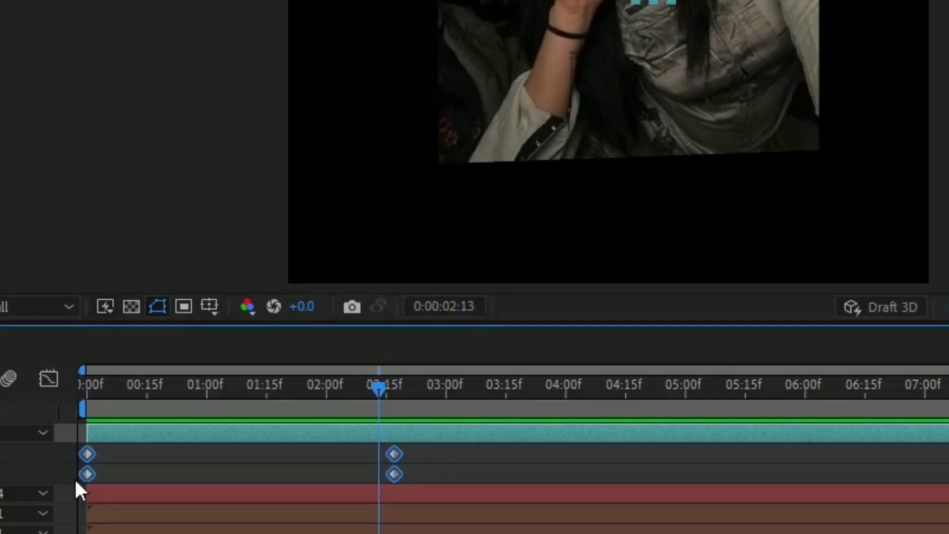
{"action": "right_click", "coordinate": [258, 343]}
{"action": "mouse_move", "coordinate": [331, 328]}
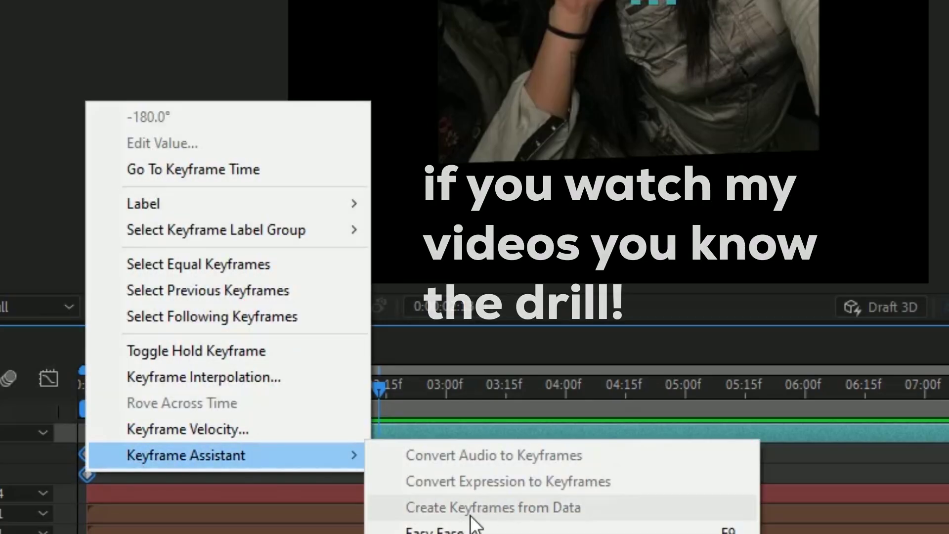
{"action": "left_click", "coordinate": [472, 528]}
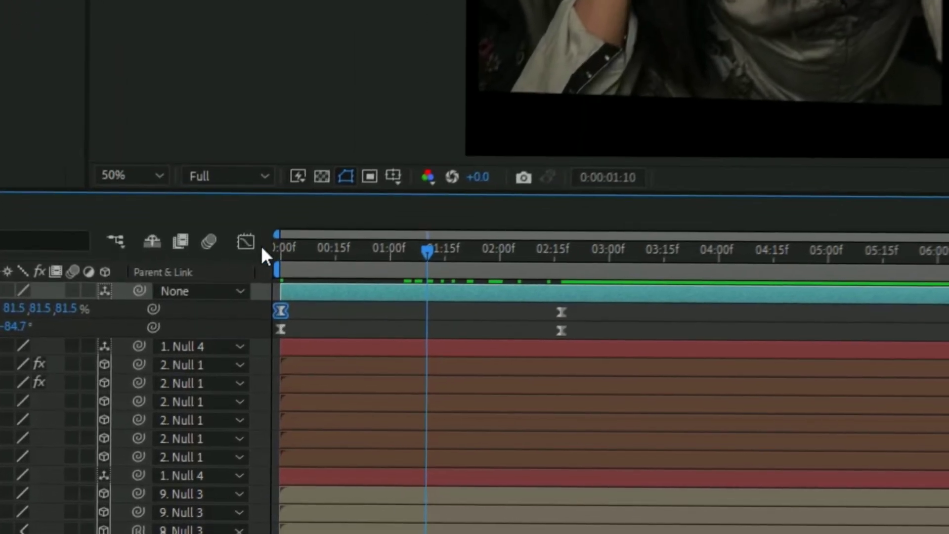
Open the Graph Editor for Null 4's Scale animation and display it as a speed graph fitted to view
{"action": "left_click", "coordinate": [245, 241]}
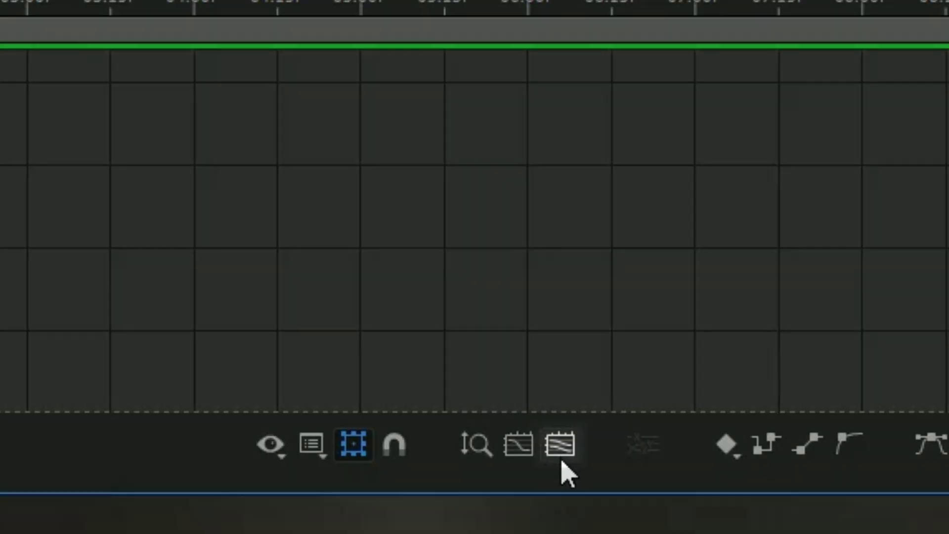
{"action": "left_click", "coordinate": [566, 451]}
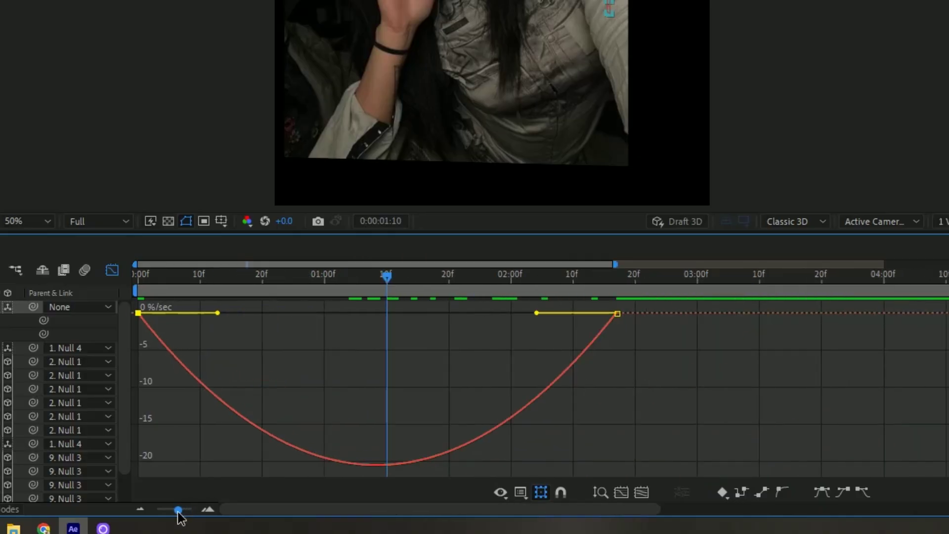
{"action": "left_click_drag", "start_coordinate": [178, 512], "coordinate": [175, 512]}
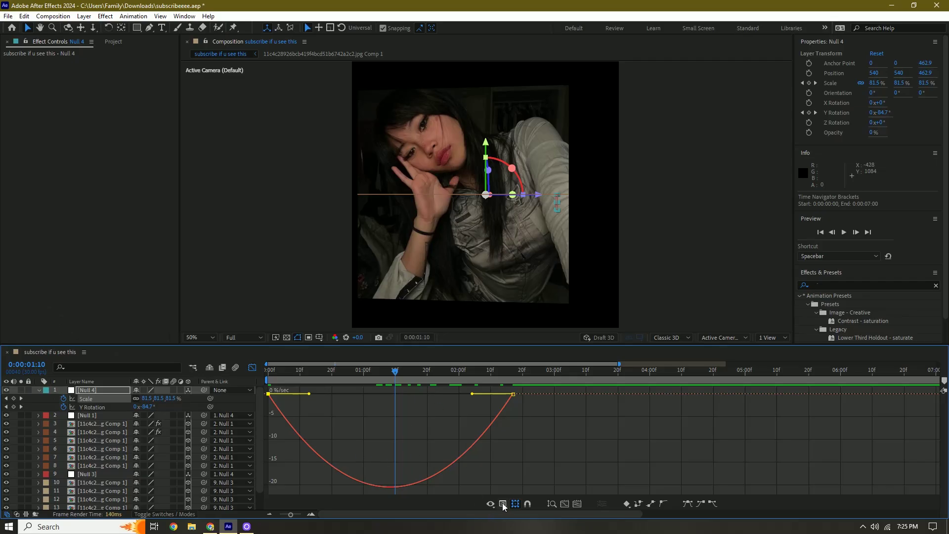
{"action": "left_click", "coordinate": [502, 504]}
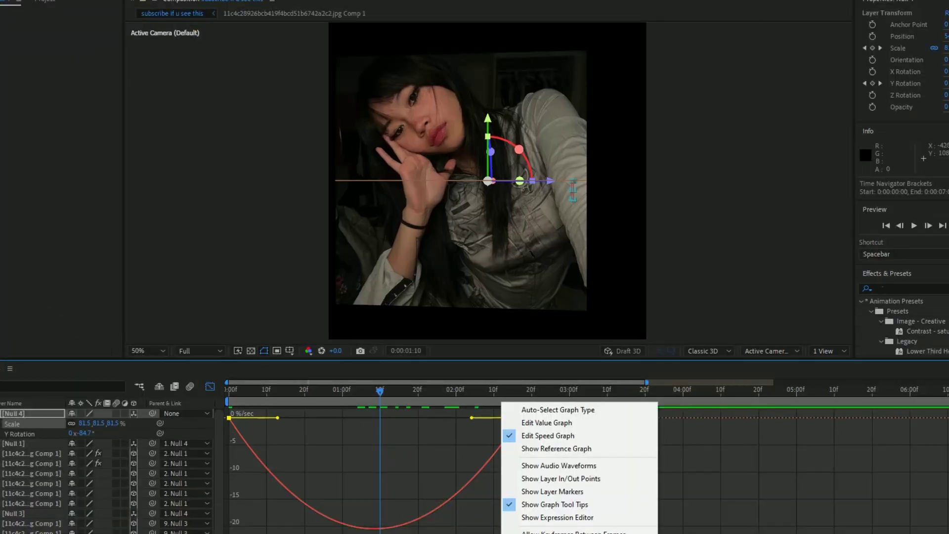
{"action": "left_click", "coordinate": [548, 423]}
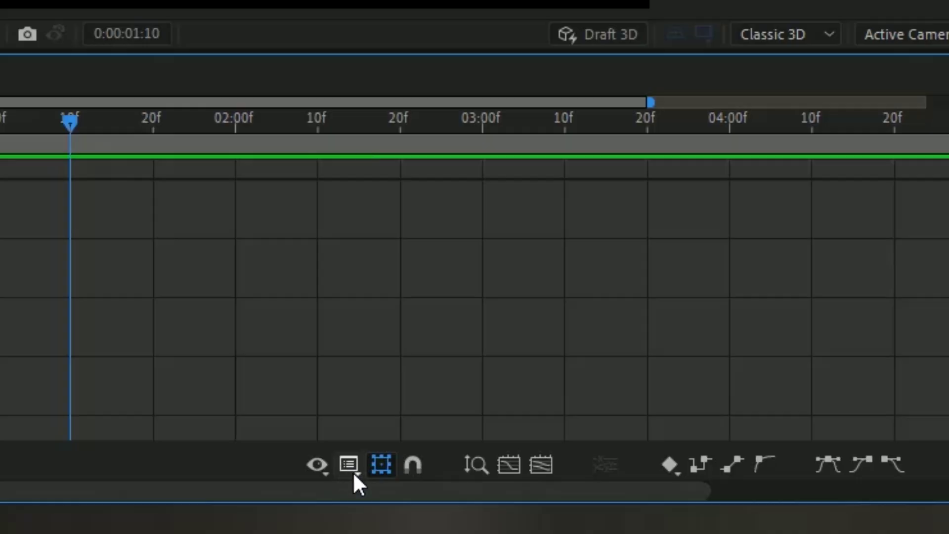
{"action": "left_click", "coordinate": [508, 533]}
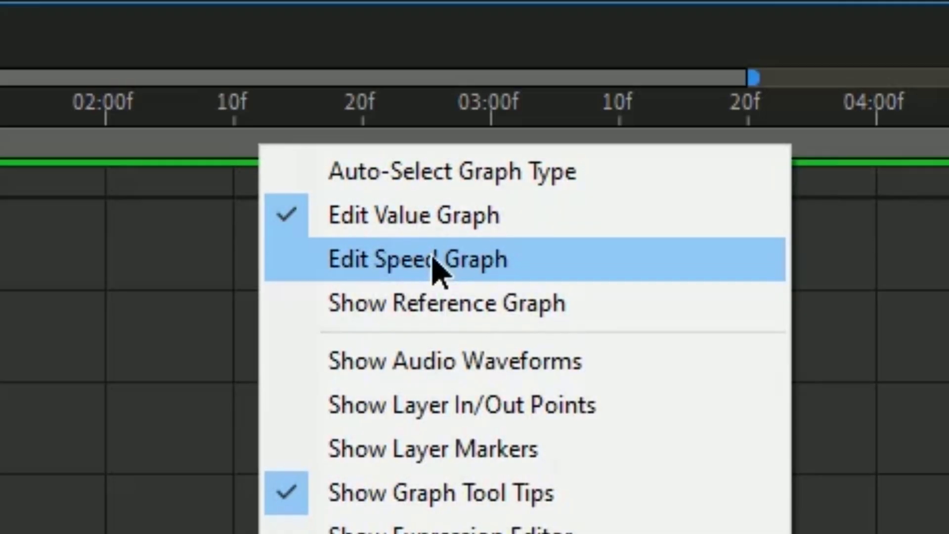
{"action": "left_click", "coordinate": [449, 218]}
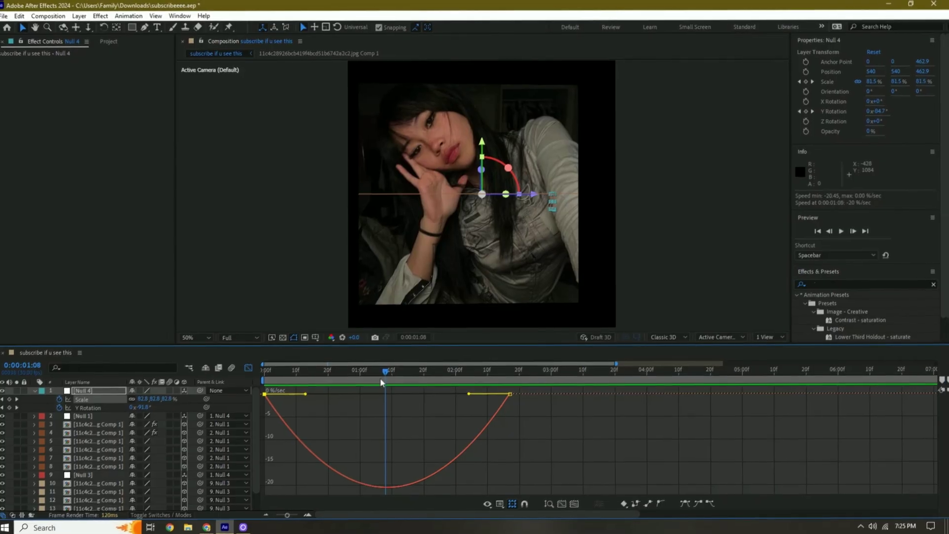
Lengthen the ease handles at both ends of Null 4's Scale speed curve to form a steep mid-animation peak
{"action": "left_click_drag", "start_coordinate": [295, 384], "coordinate": [337, 382]}
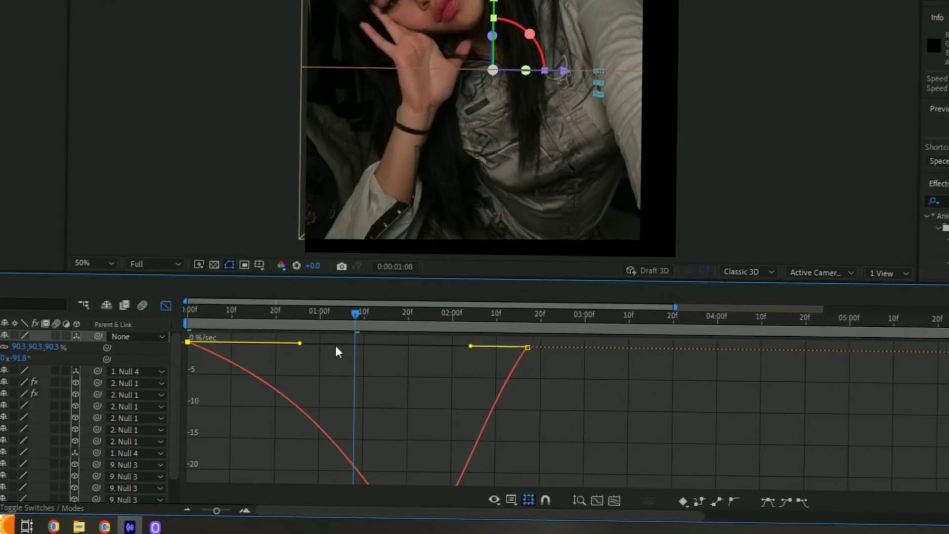
{"action": "left_click_drag", "start_coordinate": [471, 346], "coordinate": [398, 344]}
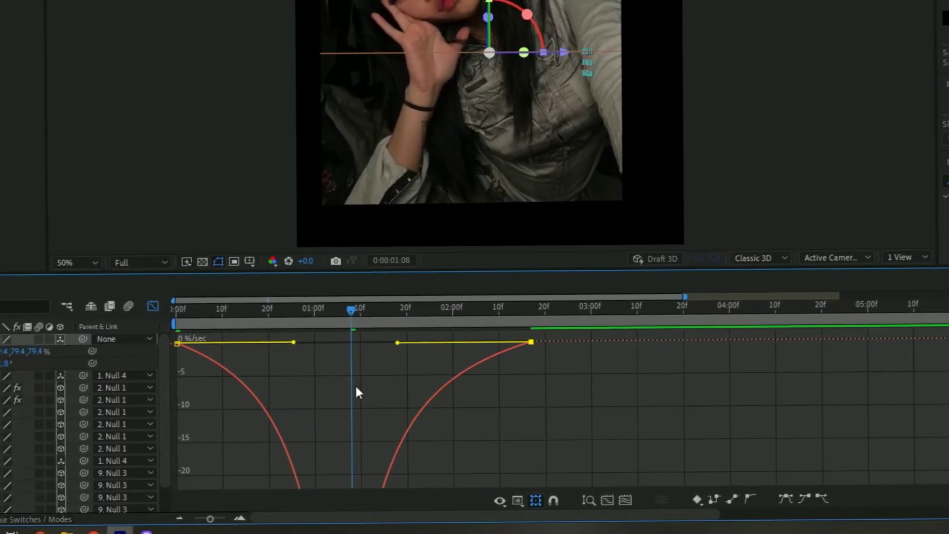
{"action": "scroll", "coordinate": [351, 435], "scroll_direction": "down", "scroll_amount": 5}
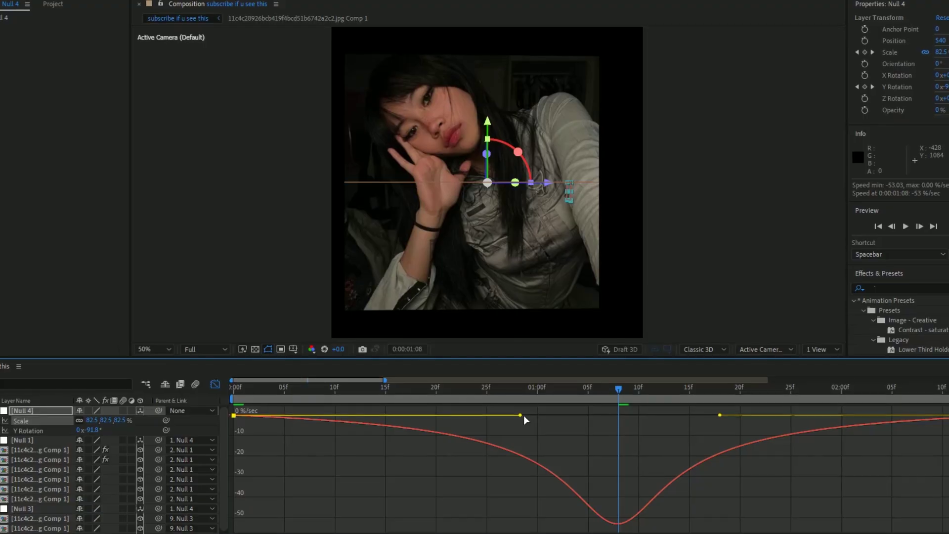
Extend both ease handles of Null 4's Y Rotation speed curve toward the middle for a sharp peak, and leave the Graph Editor
{"action": "left_click", "coordinate": [33, 430], "text": "shift"}
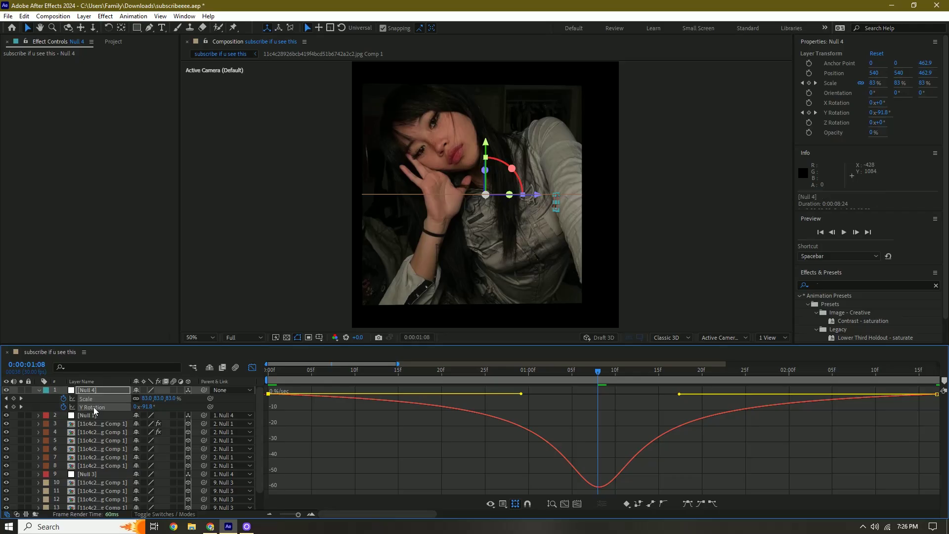
{"action": "left_click", "coordinate": [578, 504]}
{"action": "left_click_drag", "start_coordinate": [379, 487], "coordinate": [487, 487]}
{"action": "left_click_drag", "start_coordinate": [825, 487], "coordinate": [694, 487]}
{"action": "left_click", "coordinate": [578, 504]}
{"action": "left_click_drag", "start_coordinate": [486, 487], "coordinate": [513, 488]}
{"action": "left_click_drag", "start_coordinate": [694, 488], "coordinate": [667, 487]}
{"action": "left_click", "coordinate": [577, 504]}
{"action": "left_click_drag", "start_coordinate": [513, 487], "coordinate": [529, 488]}
{"action": "left_click", "coordinate": [585, 521]}
{"action": "left_click", "coordinate": [57, 409]}
{"action": "left_click", "coordinate": [236, 375]}
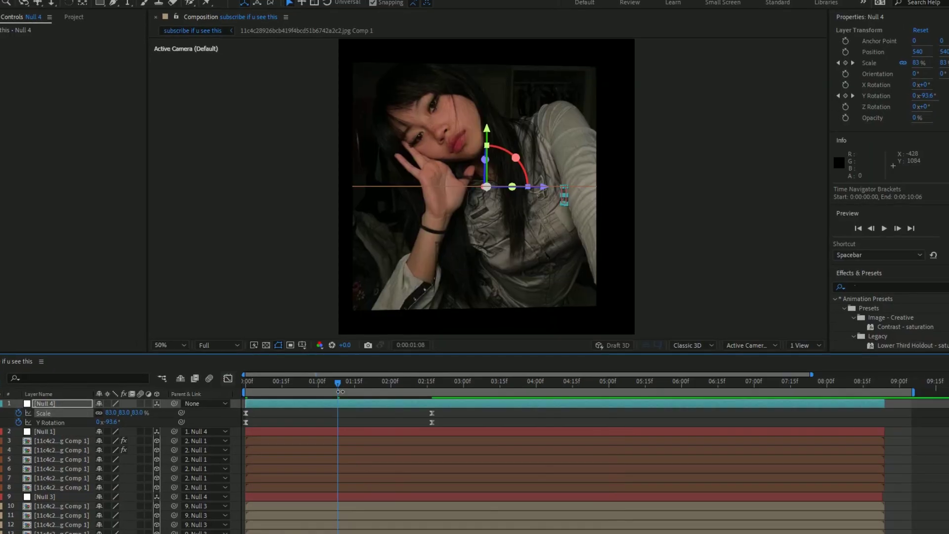
Preview the eased cube spin and scale from the start of the timeline
{"action": "left_click_drag", "start_coordinate": [339, 379], "coordinate": [161, 392]}
{"action": "key", "text": "space"}
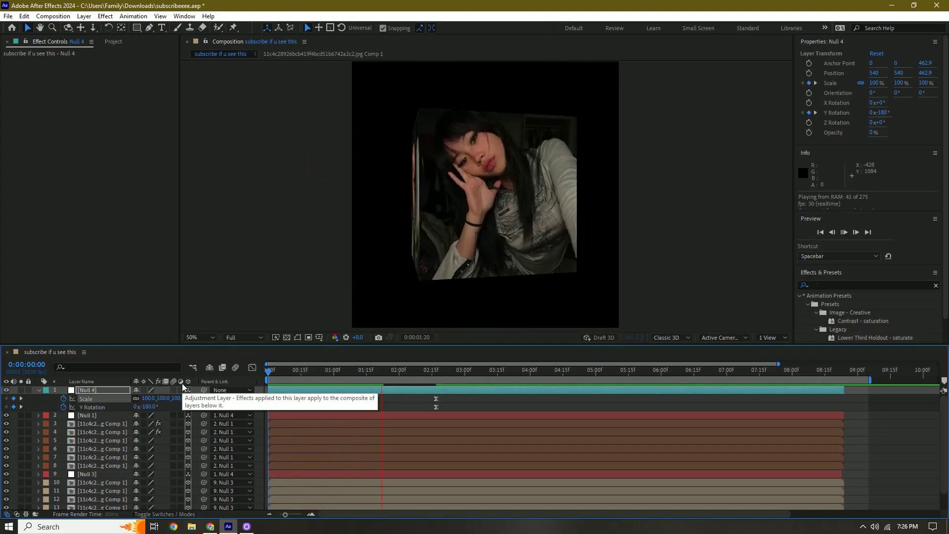
{"action": "key", "text": "space"}
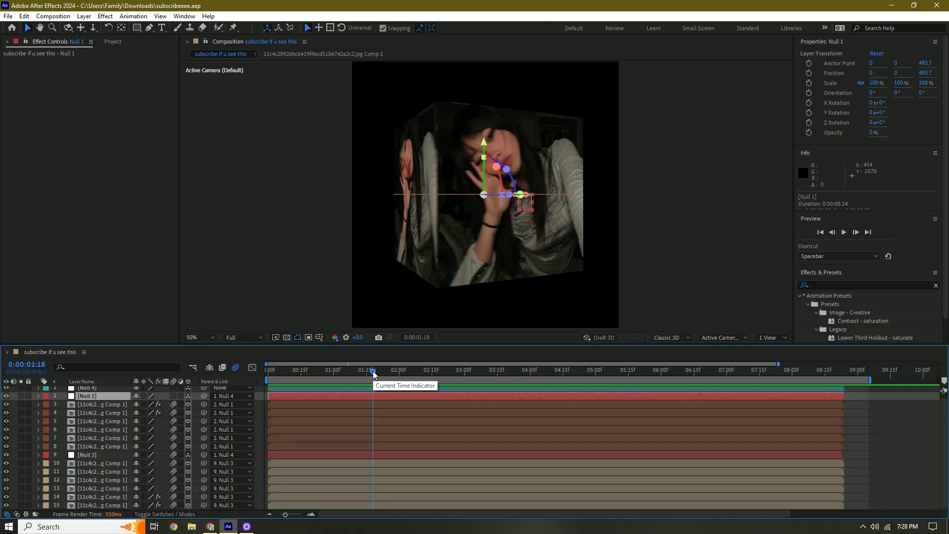
Animate Null 1's Y Rotation with keyframes at 0:00:01:18 and 0:00:03:08, and pull its speed curve handles inward for a sharp peak
{"action": "key", "text": "r"}
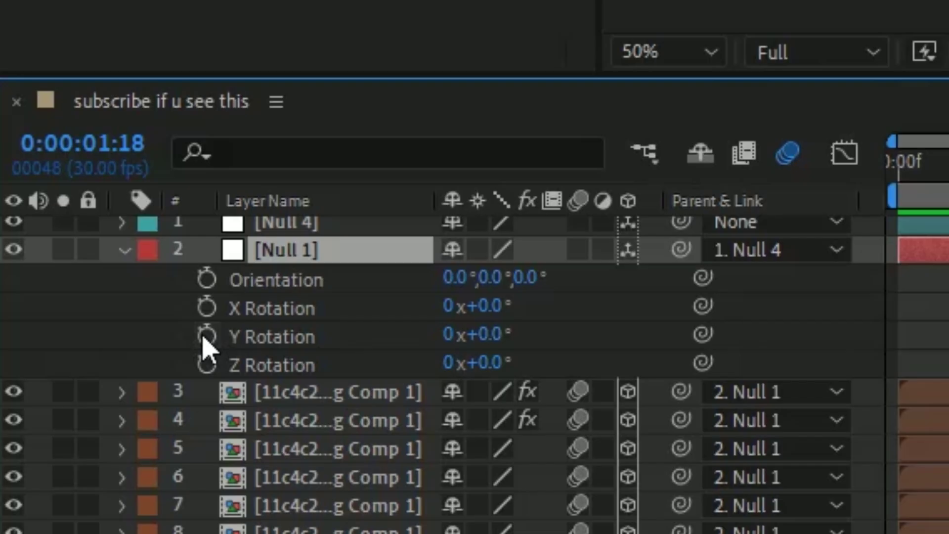
{"action": "left_click", "coordinate": [63, 421]}
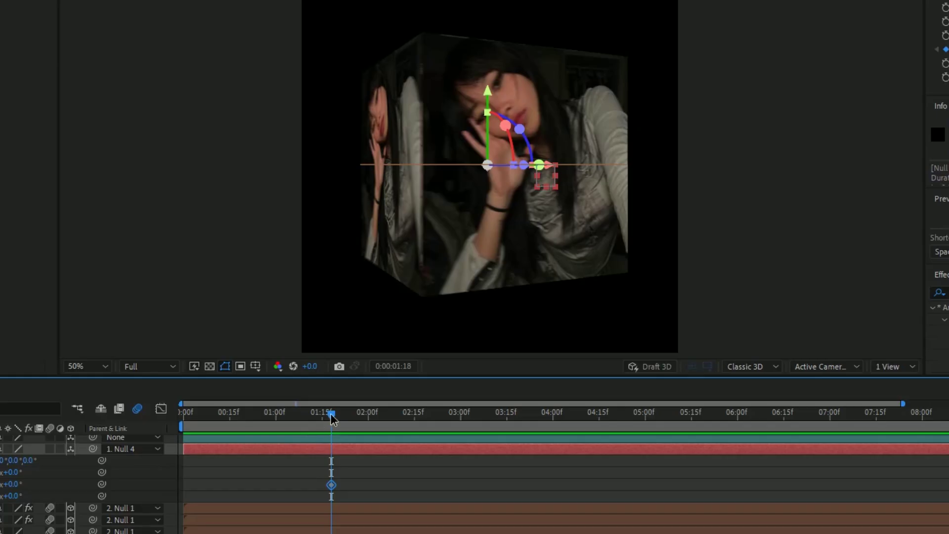
{"action": "left_click_drag", "start_coordinate": [330, 415], "coordinate": [429, 417]}
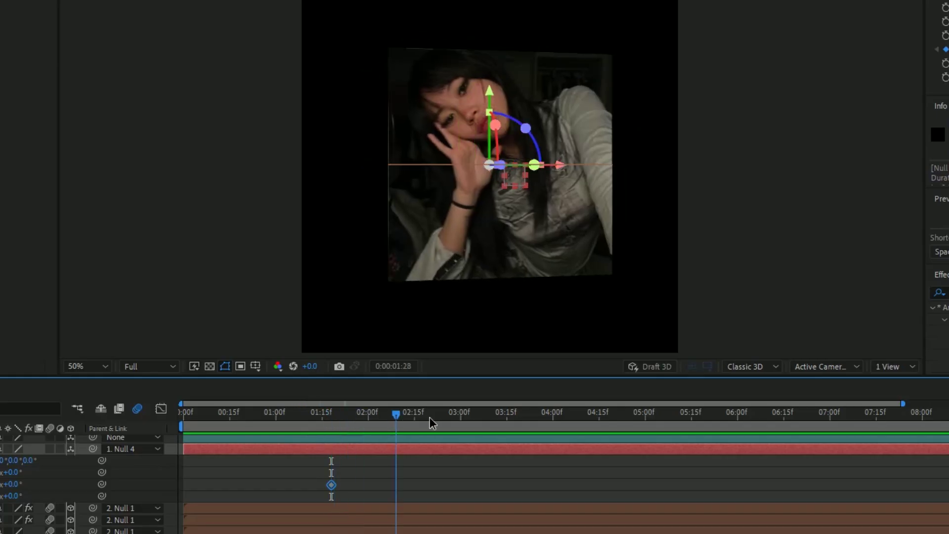
{"action": "left_click_drag", "start_coordinate": [429, 417], "coordinate": [484, 417]}
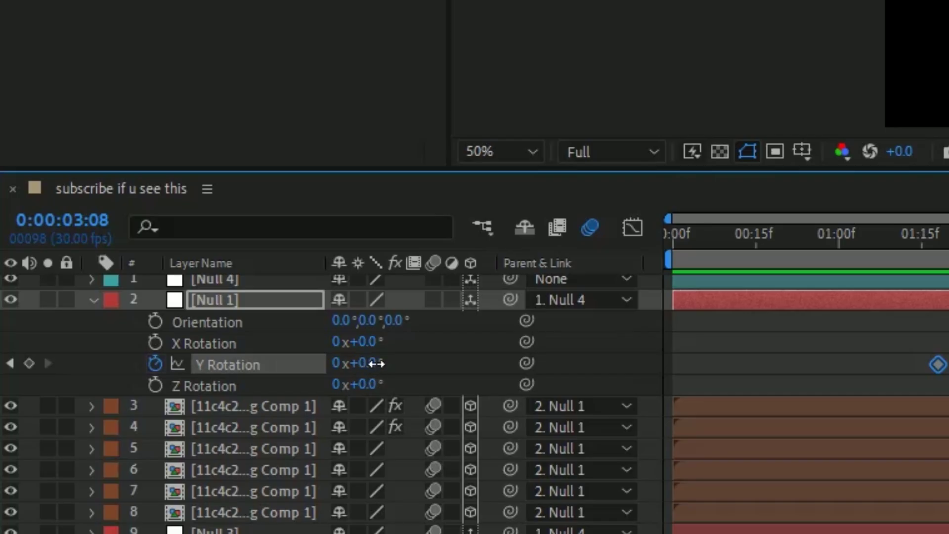
{"action": "left_click_drag", "start_coordinate": [20, 484], "coordinate": [55, 484]}
{"action": "left_click_drag", "start_coordinate": [444, 475], "coordinate": [526, 480]}
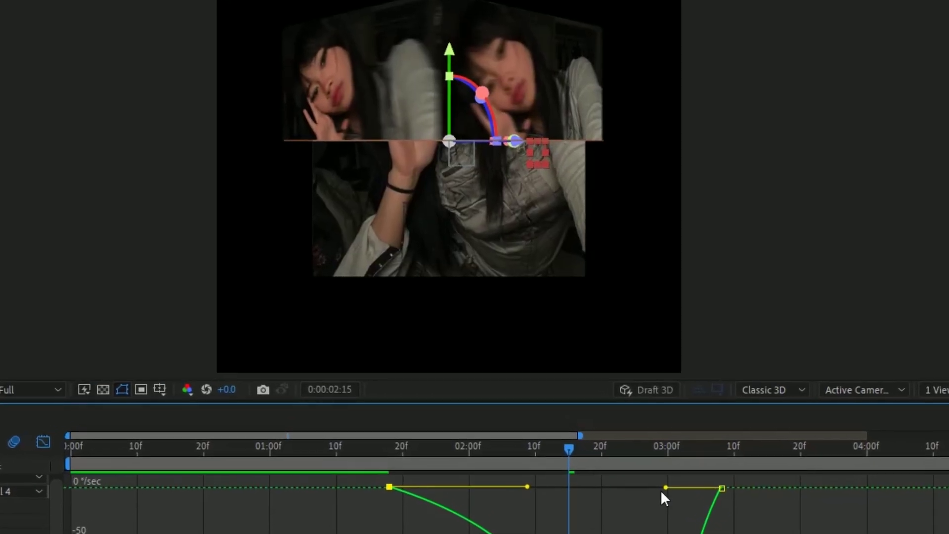
{"action": "left_click_drag", "start_coordinate": [667, 488], "coordinate": [599, 489]}
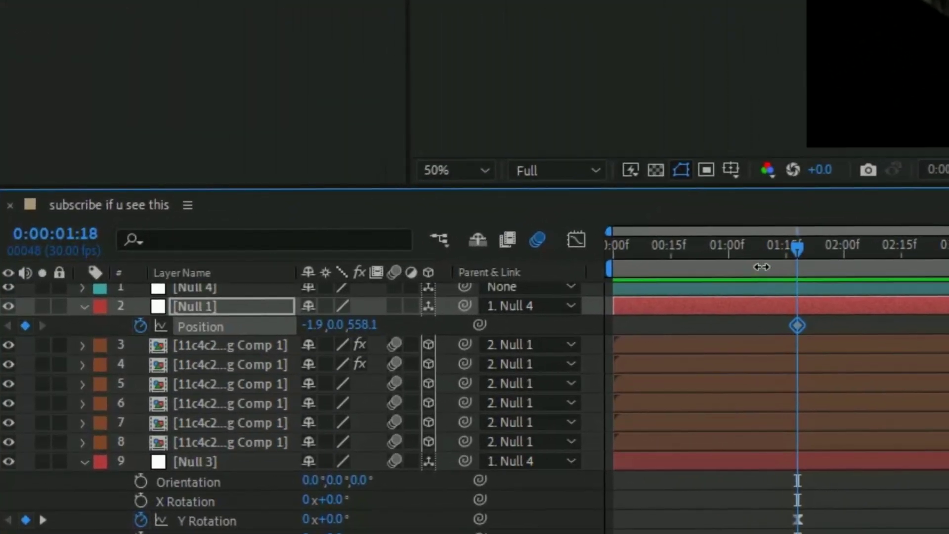
Move Null 1 upward at 0:00:03:16, to a Y position of about -31
{"action": "left_click_drag", "start_coordinate": [804, 250], "coordinate": [938, 251]}
{"action": "left_click_drag", "start_coordinate": [410, 357], "coordinate": [431, 361]}
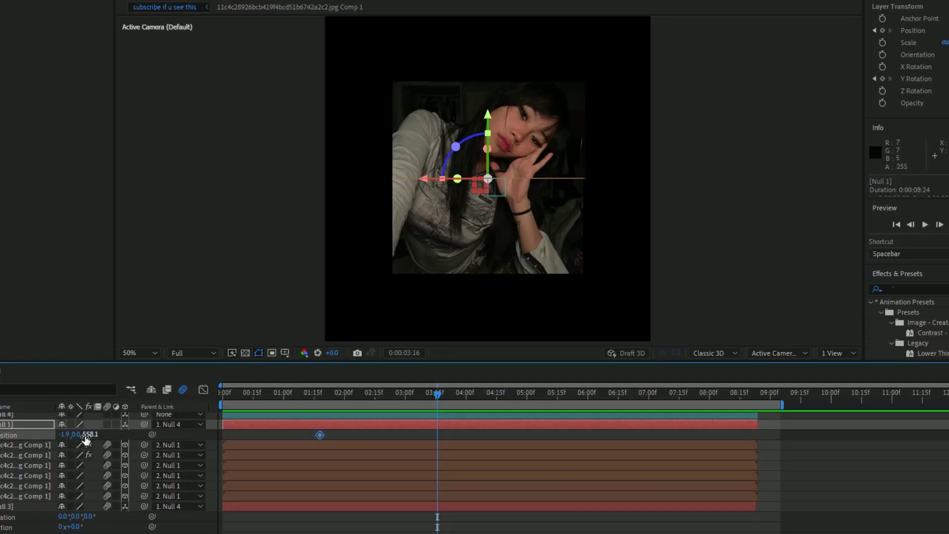
{"action": "left_click_drag", "start_coordinate": [85, 438], "coordinate": [46, 443]}
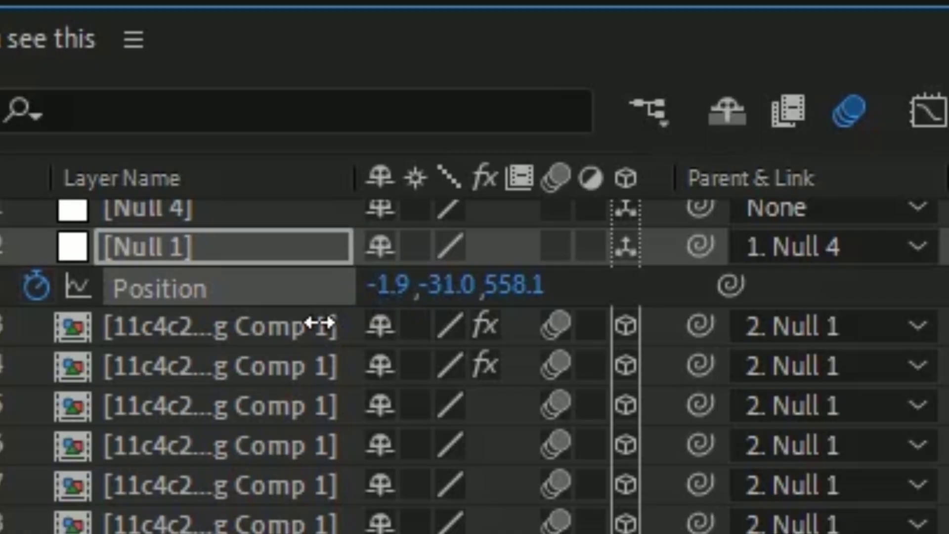